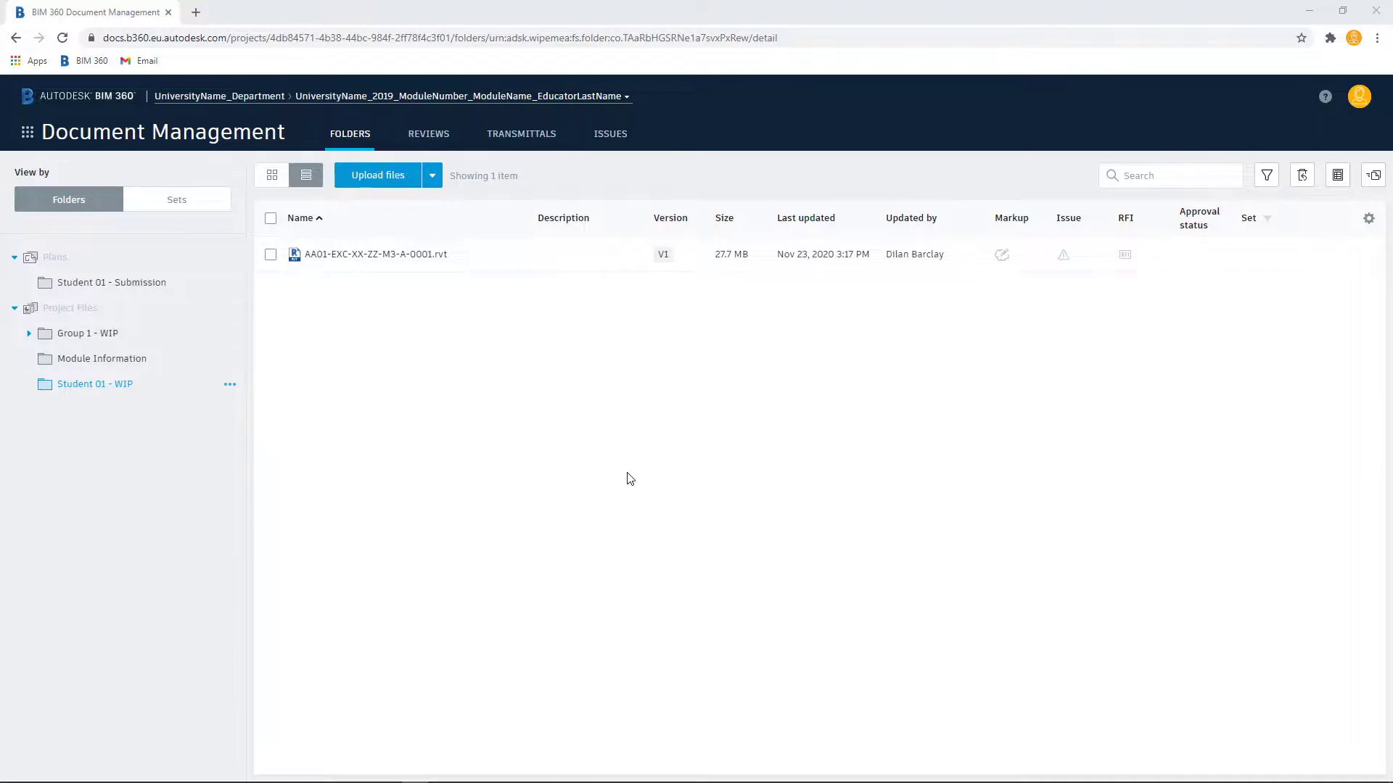
Step: Switch from Document Management to the Project Management module
left_click(32, 134)
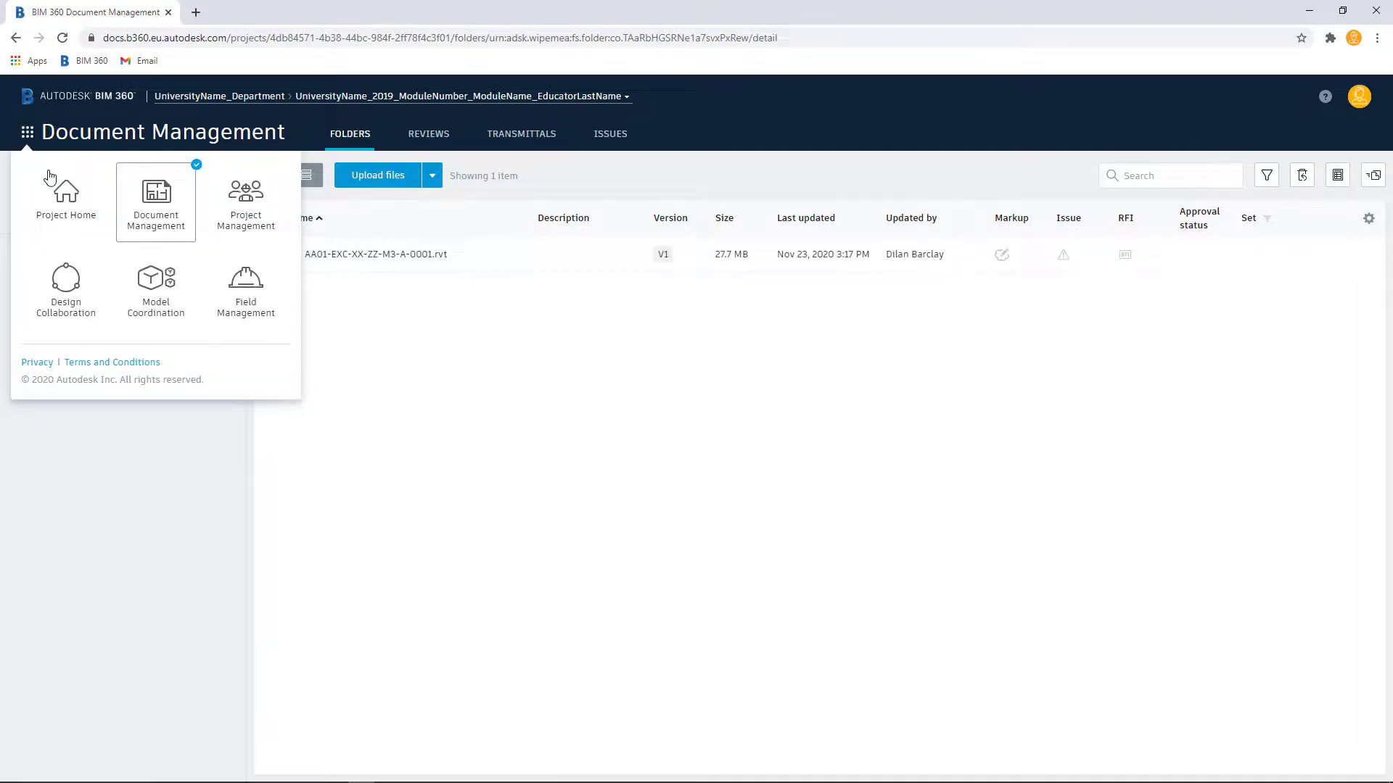
left_click(260, 188)
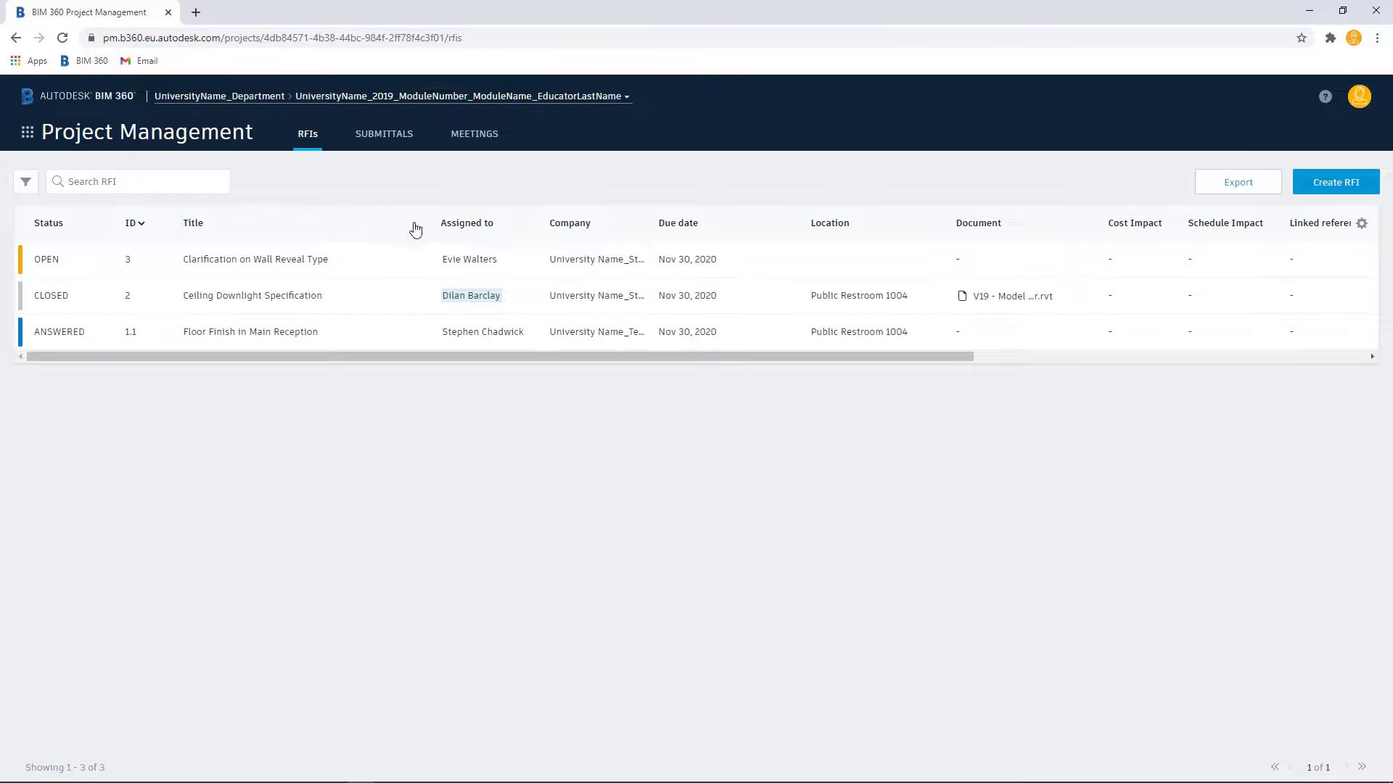
Step: Open the Add New RFI form and review its fields from top to bottom, closing it without creating an RFI
left_click(1346, 190)
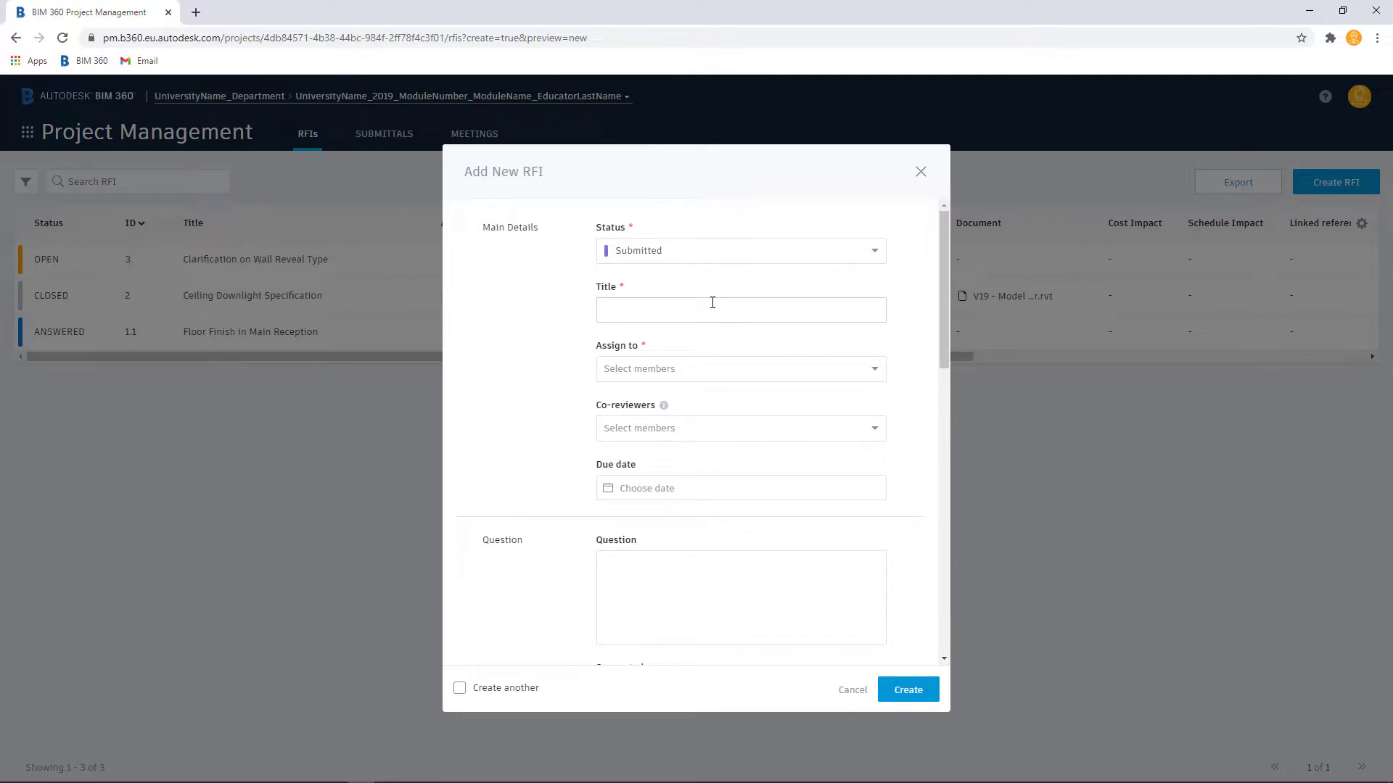
left_click(879, 370)
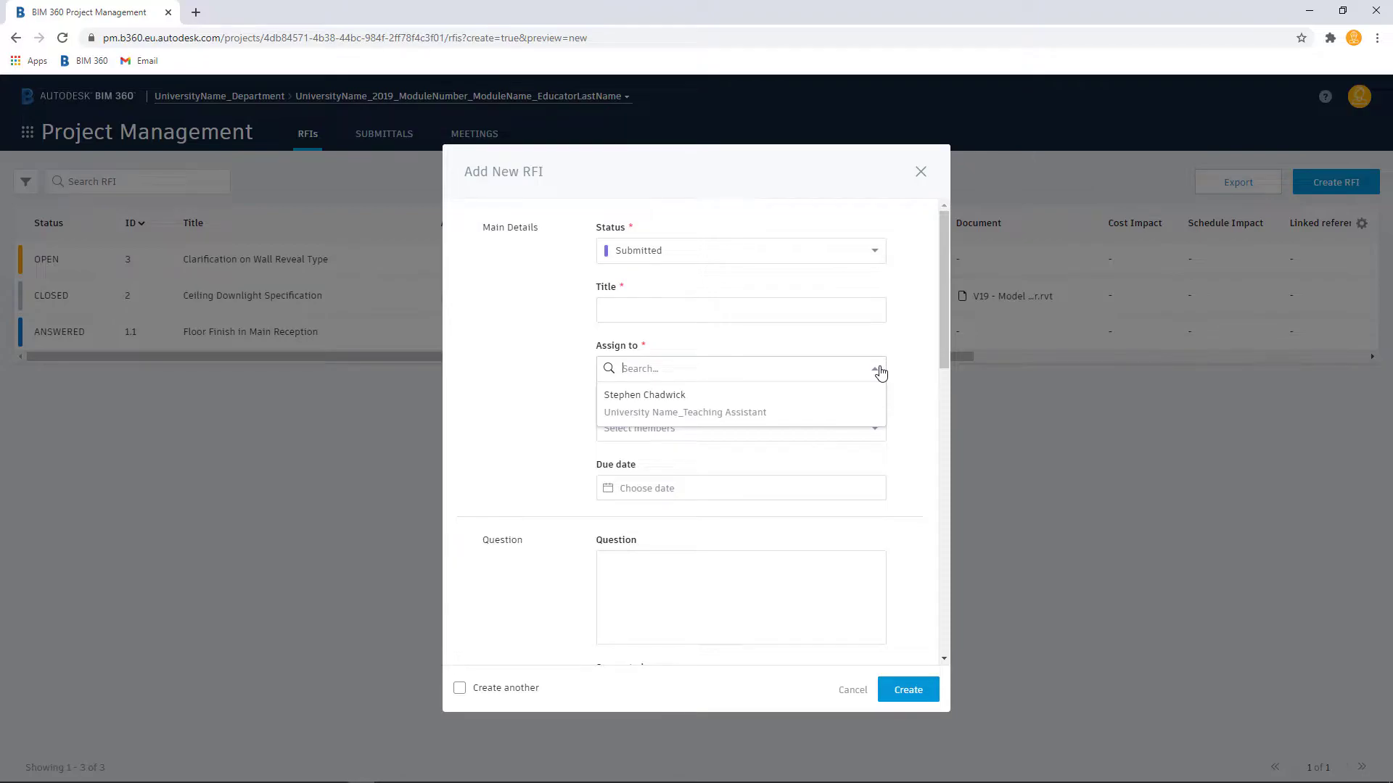
left_click(884, 338)
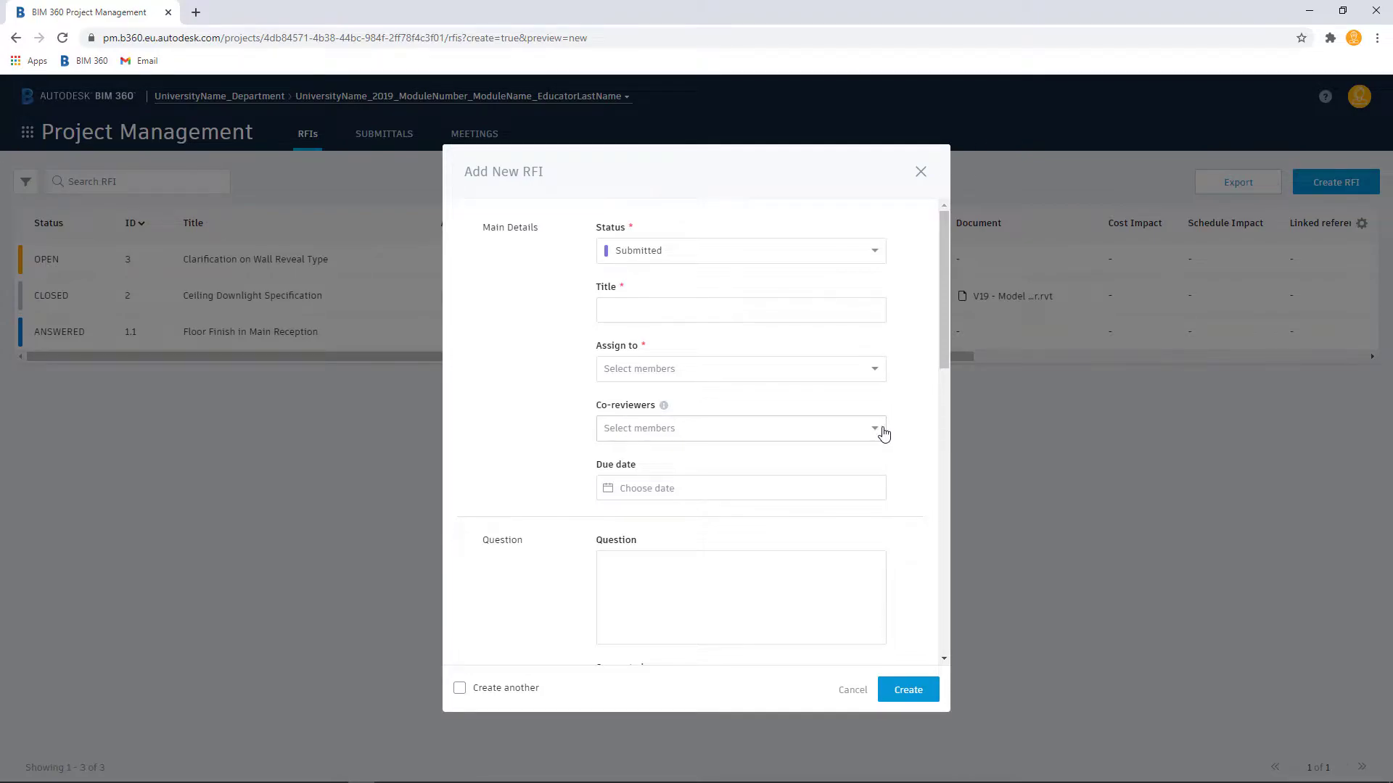
scroll(840, 496, "down", 4)
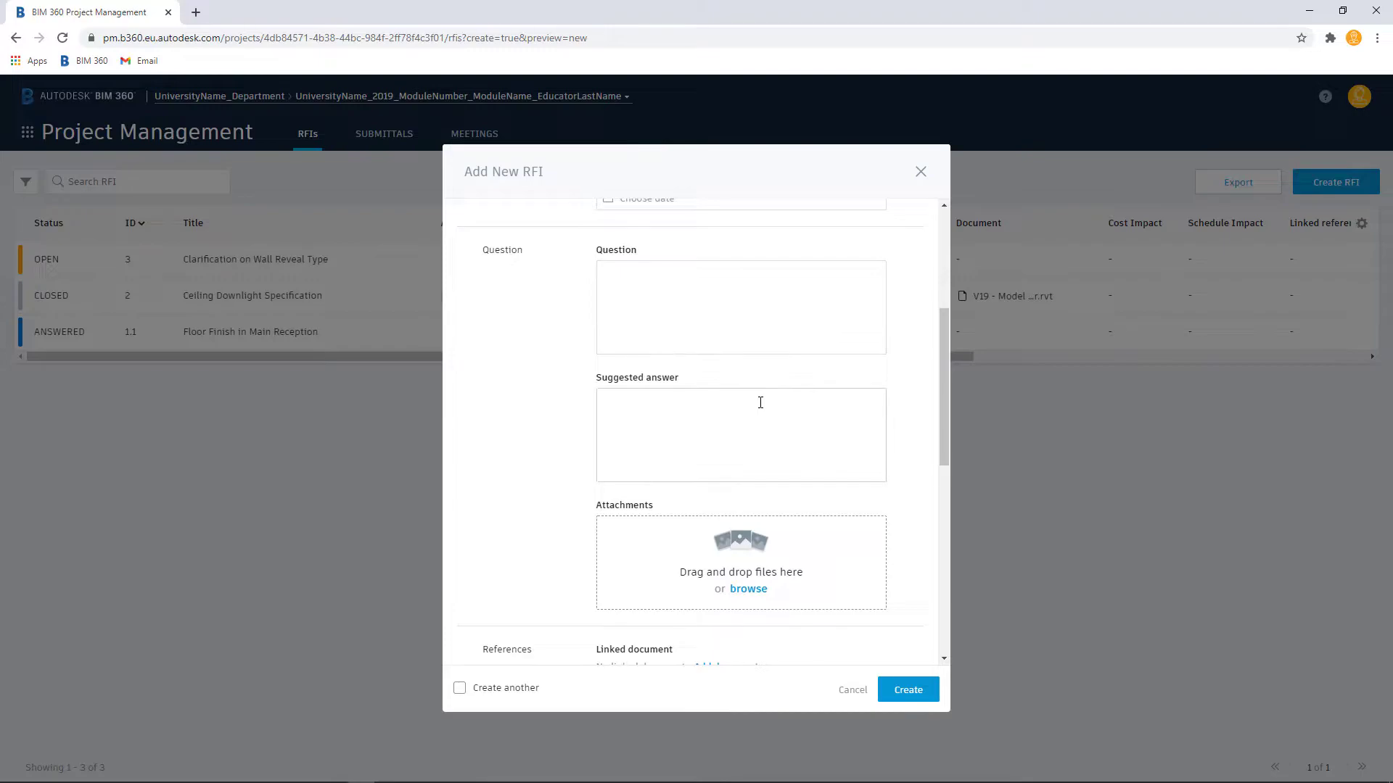
scroll(766, 421, "down", 1)
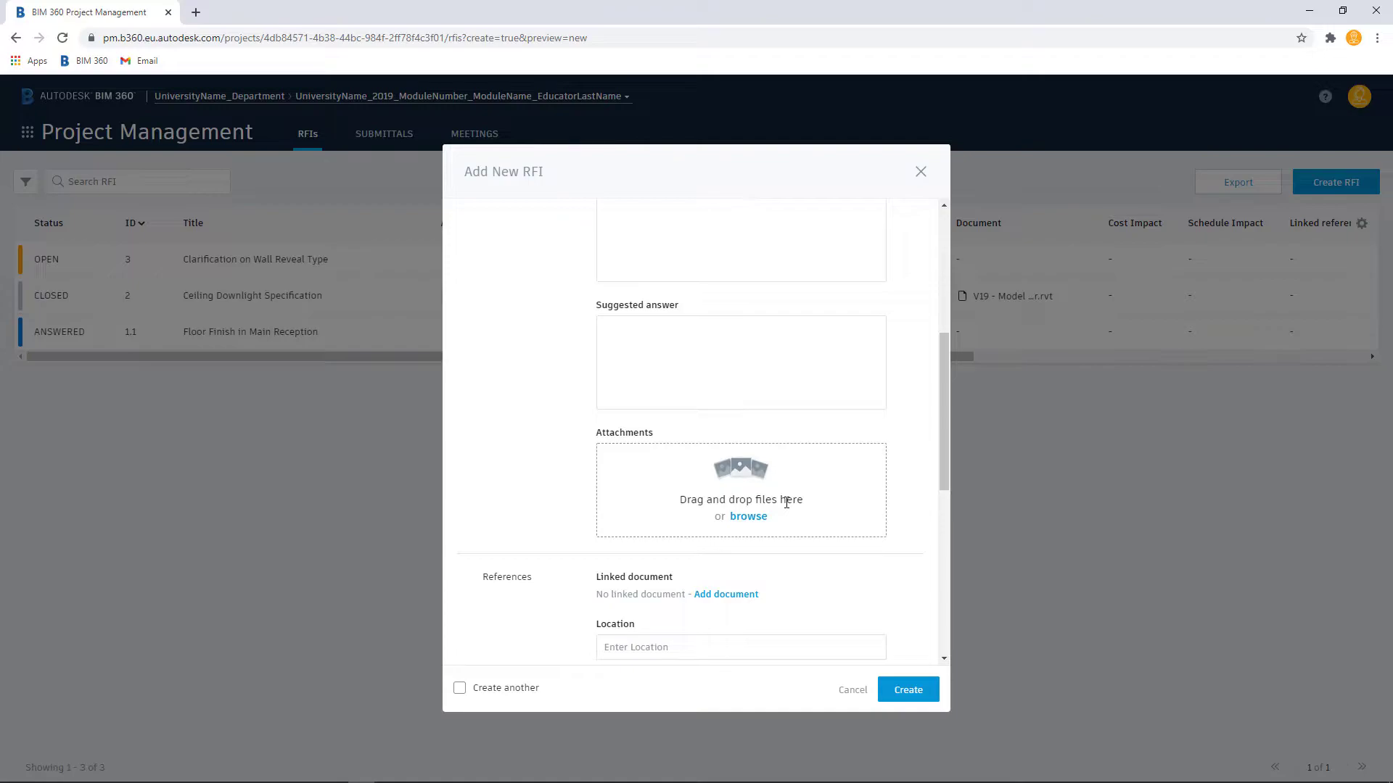
scroll(786, 503, "down", 3)
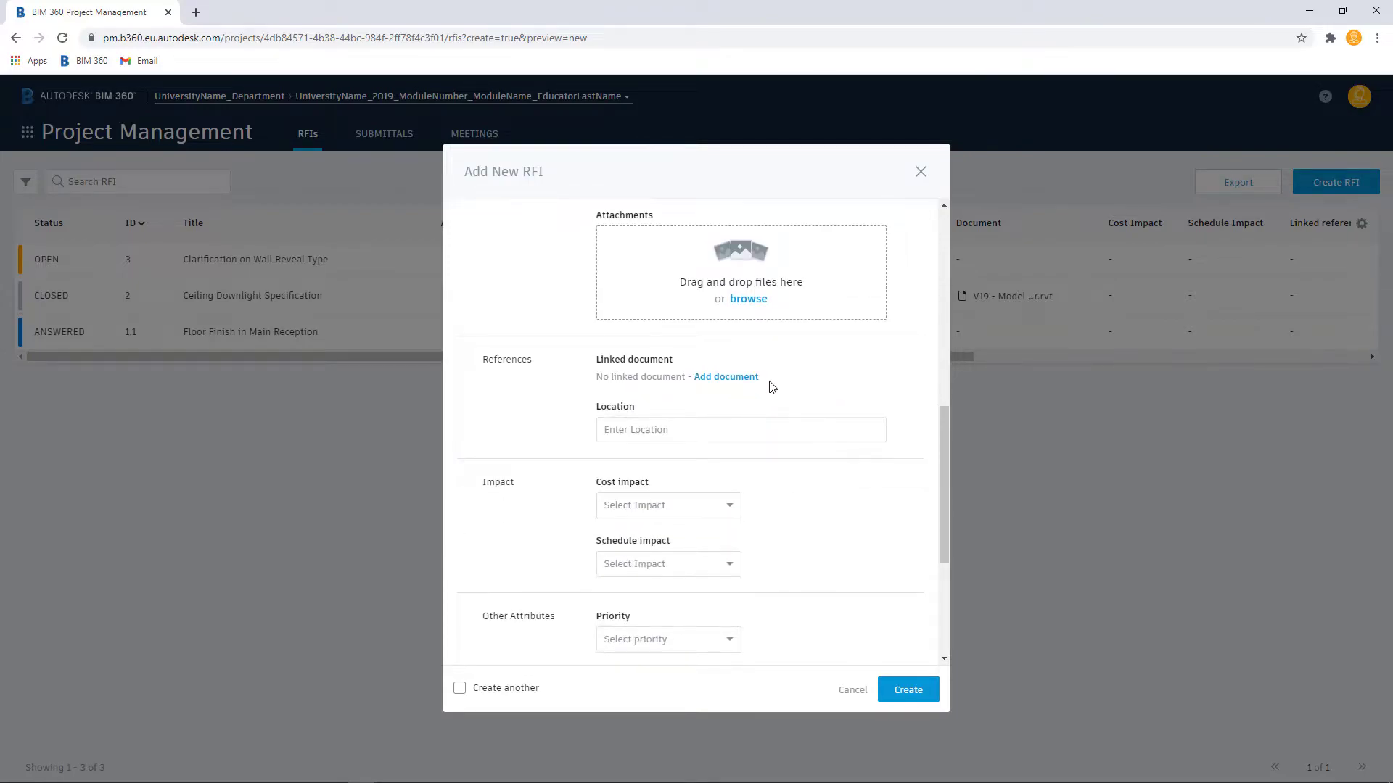
scroll(791, 348, "down", 3)
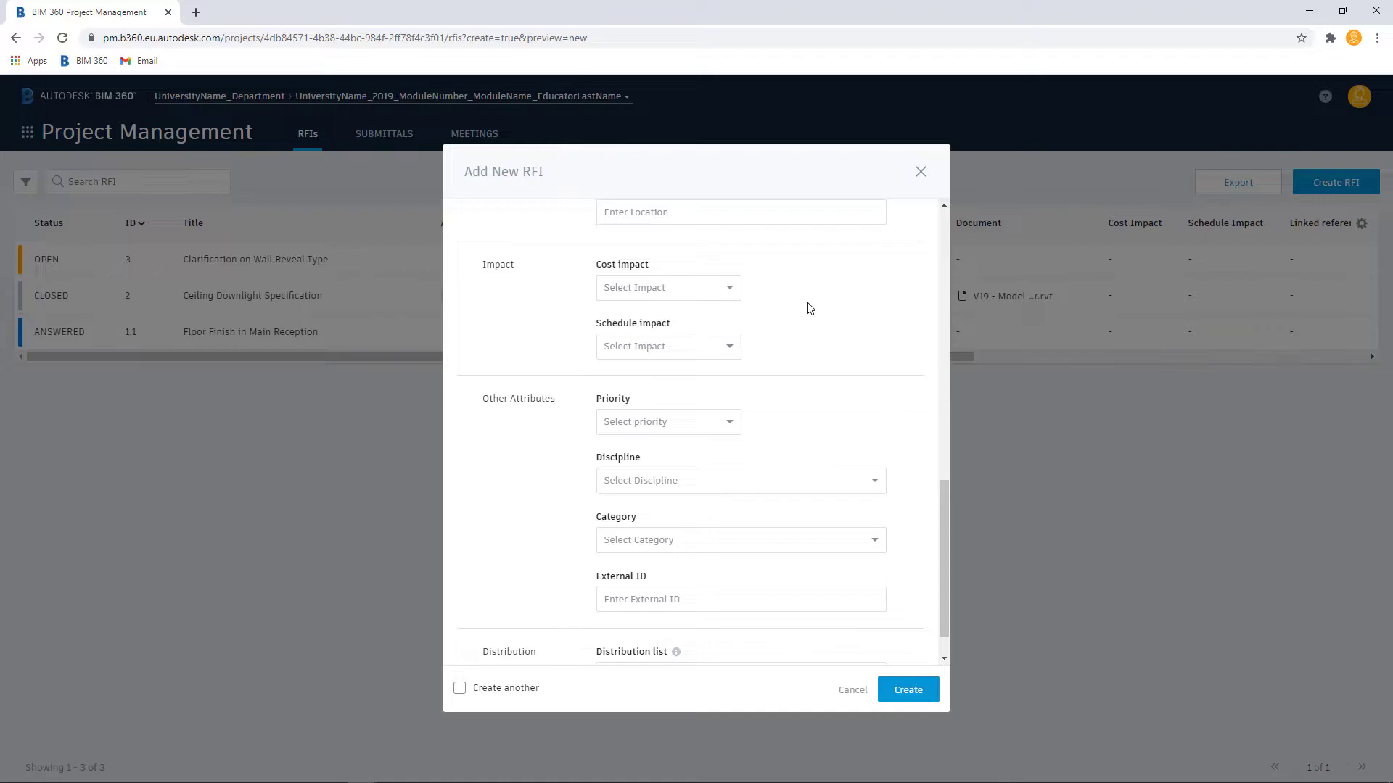
scroll(809, 308, "down", 1)
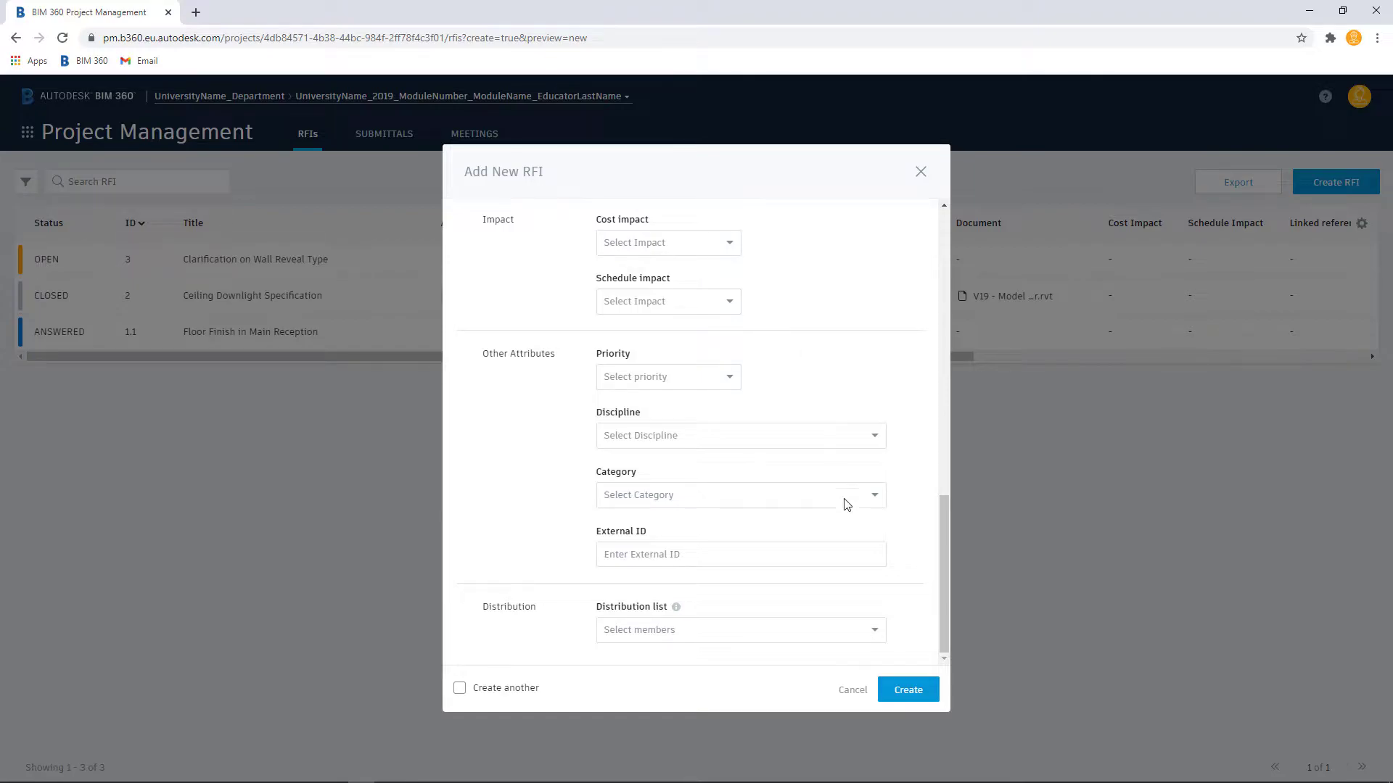
left_click(910, 691)
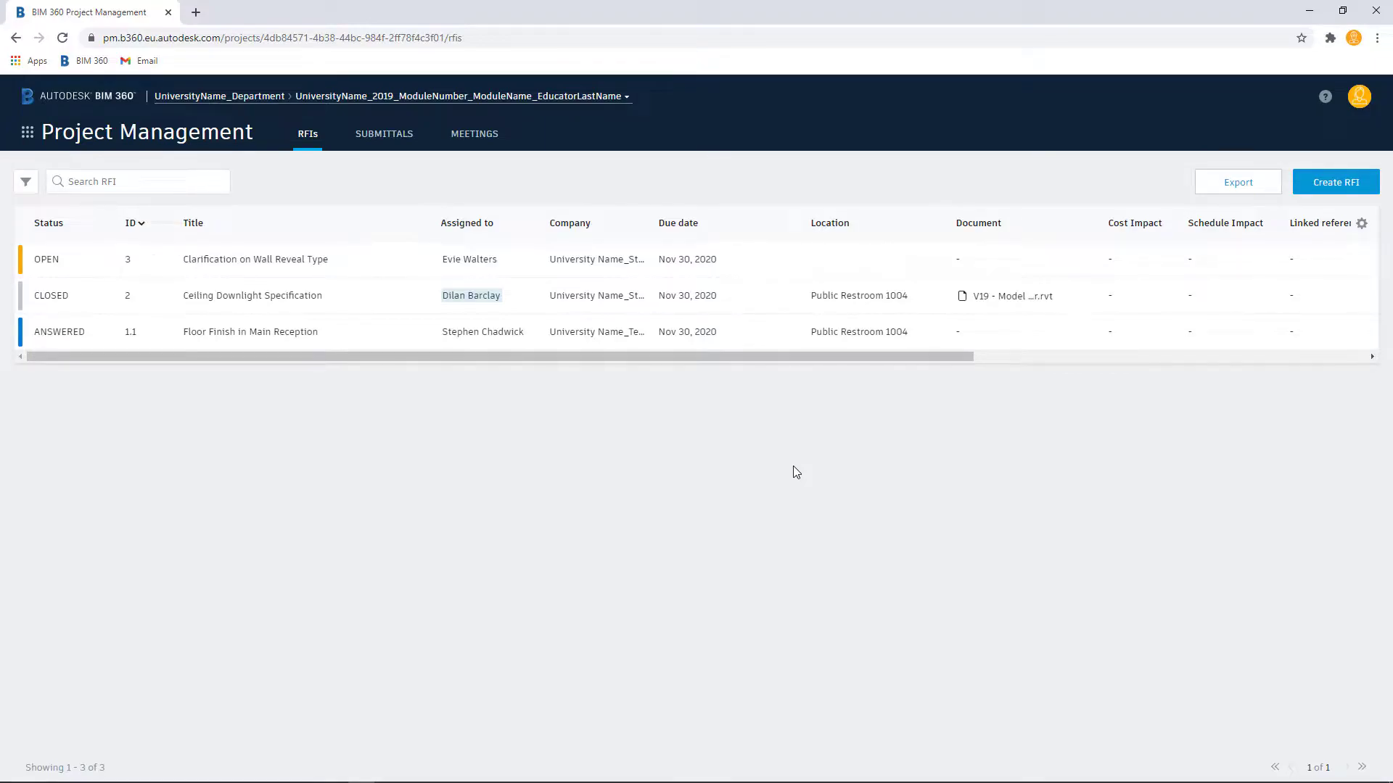
Step: Return to Document Management and open the AA01-EXC-XX-ZZ-M3-A-0001.rvt model in the Student 01 - WIP folder
left_click(27, 136)
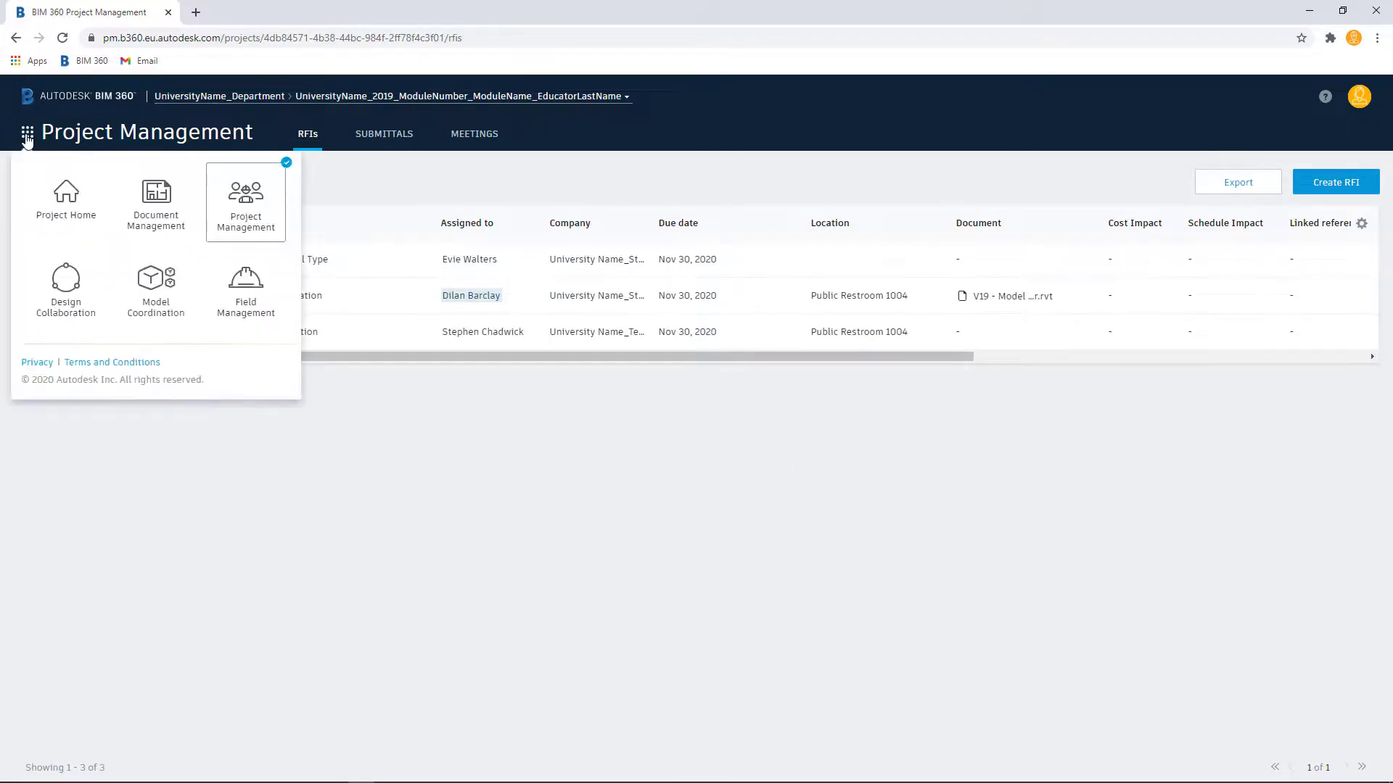
left_click(139, 197)
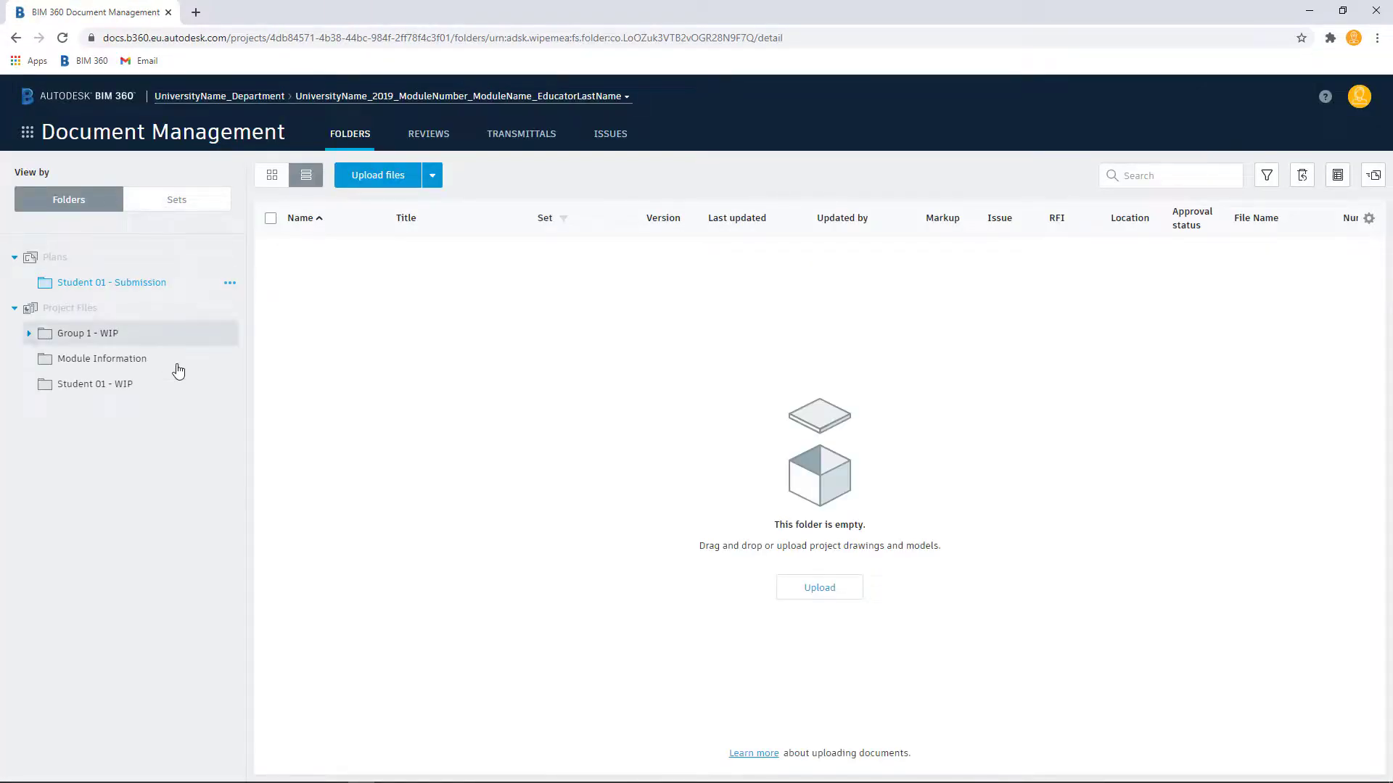
left_click(171, 384)
left_click(393, 256)
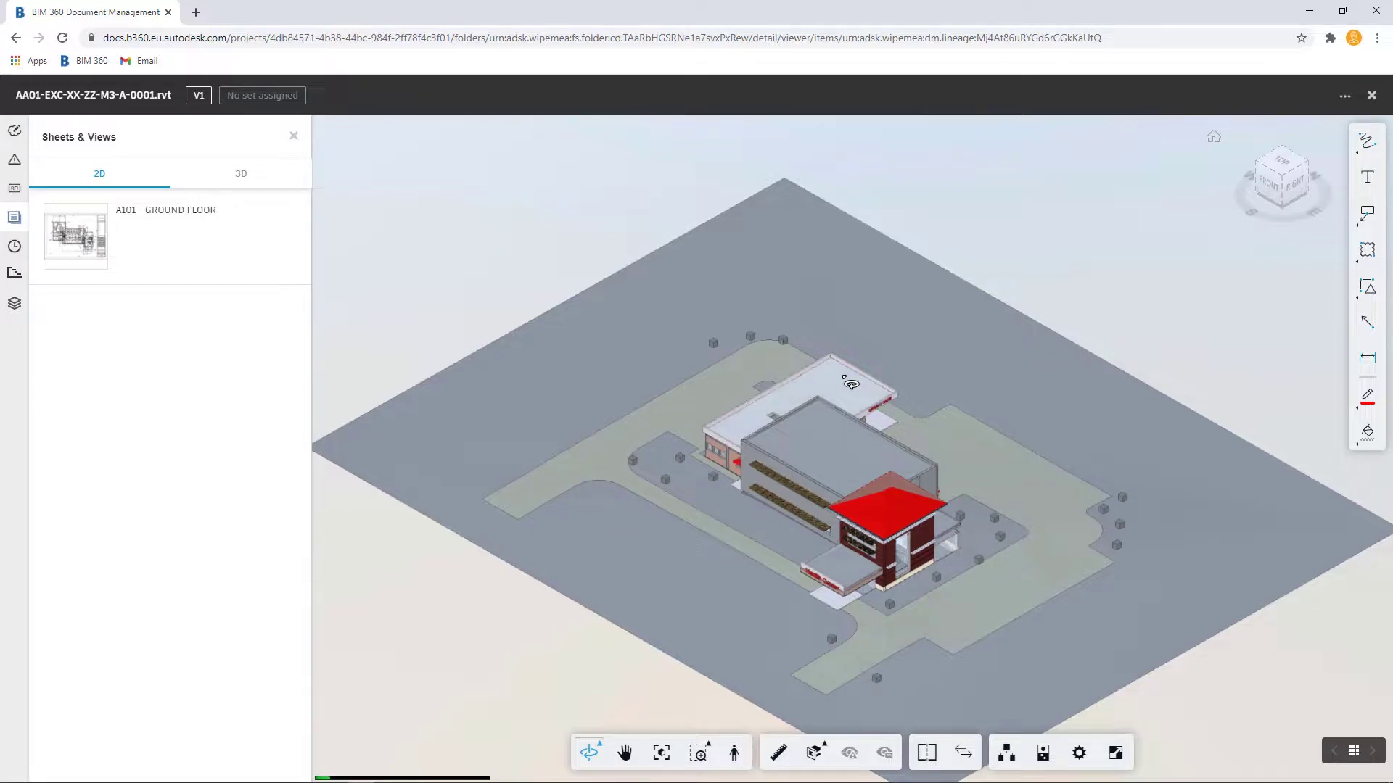
Step: Open the A101 - GROUND FLOOR sheet and zoom in on Public Restroom 1004
left_click(200, 236)
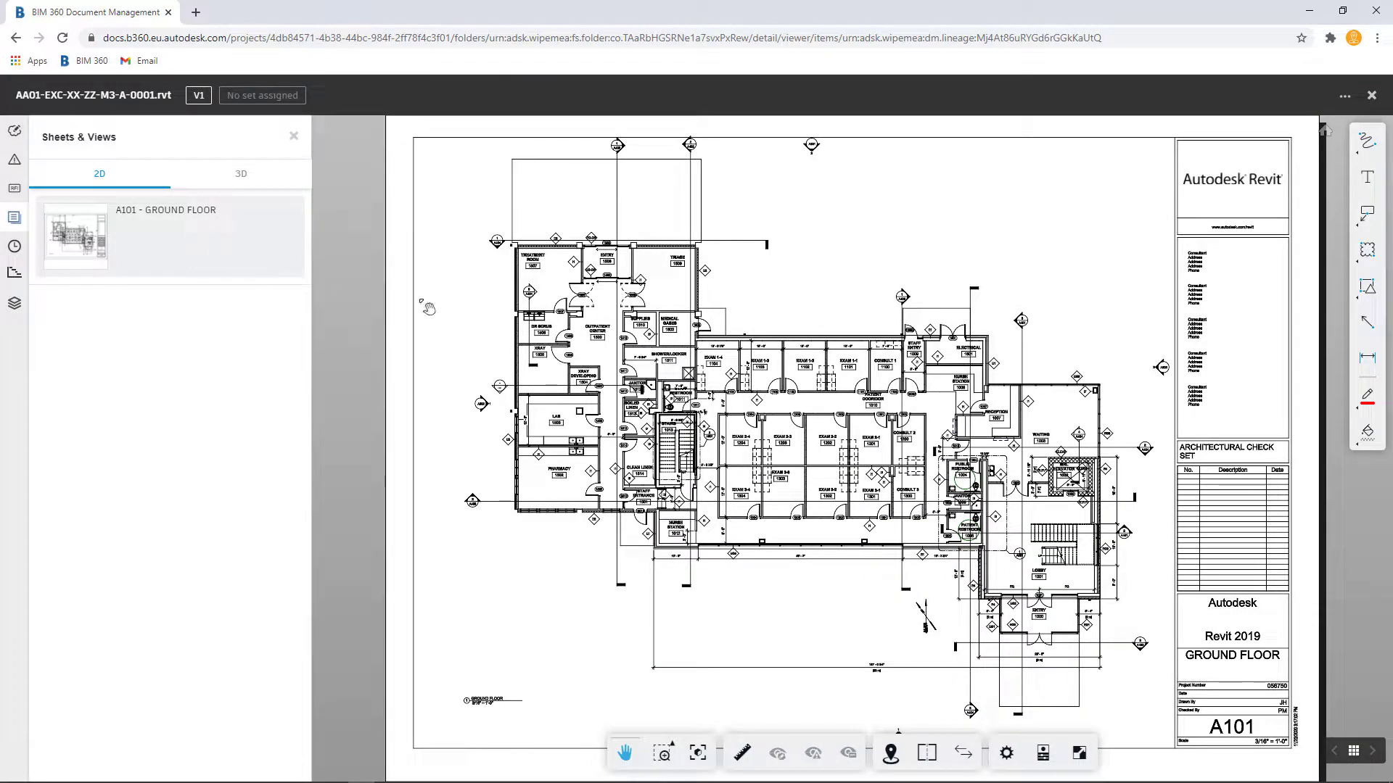
scroll(1001, 516, "up", 5)
scroll(1008, 523, "up", 2)
scroll(1007, 522, "up", 3)
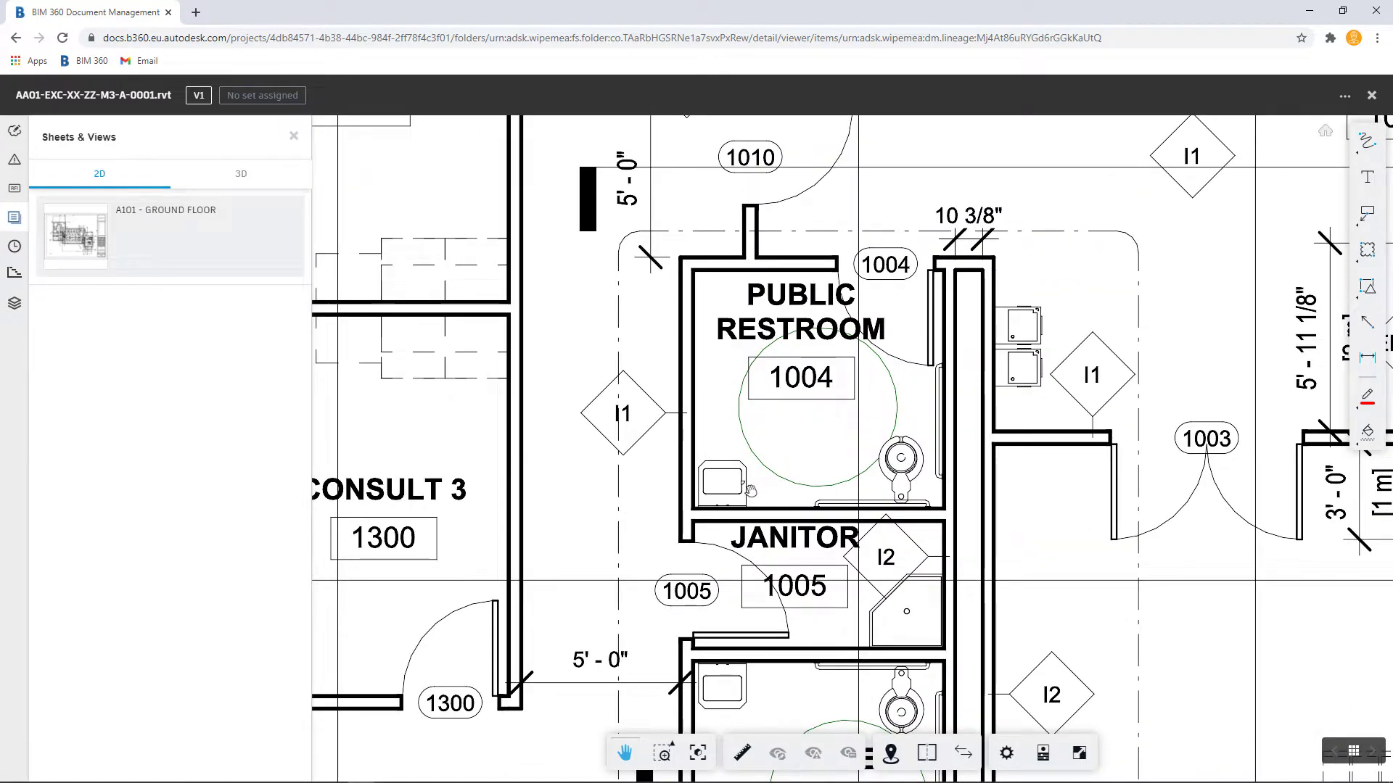
Step: Start a new RFI from the RFIs panel and place its push pin on the sink in Public Restroom 1004
left_click(16, 190)
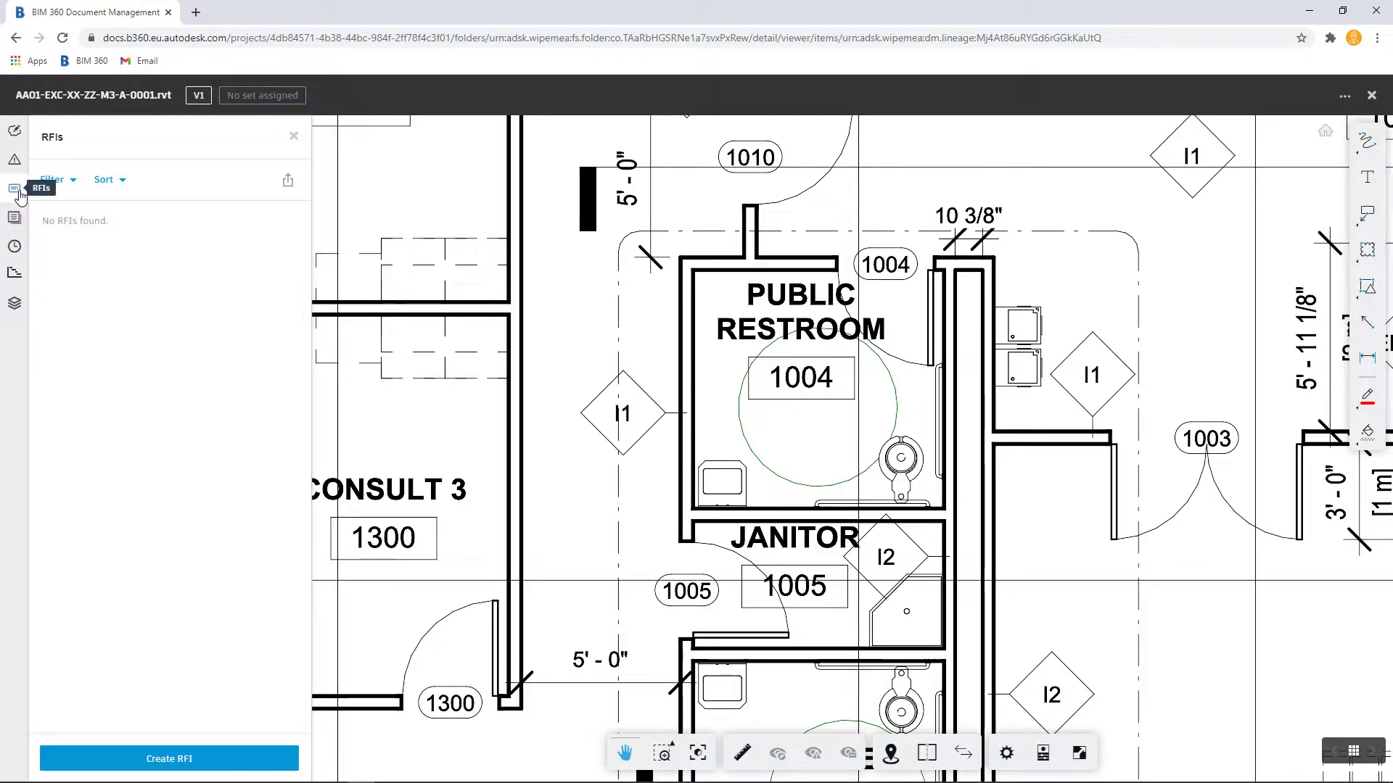
left_click(222, 759)
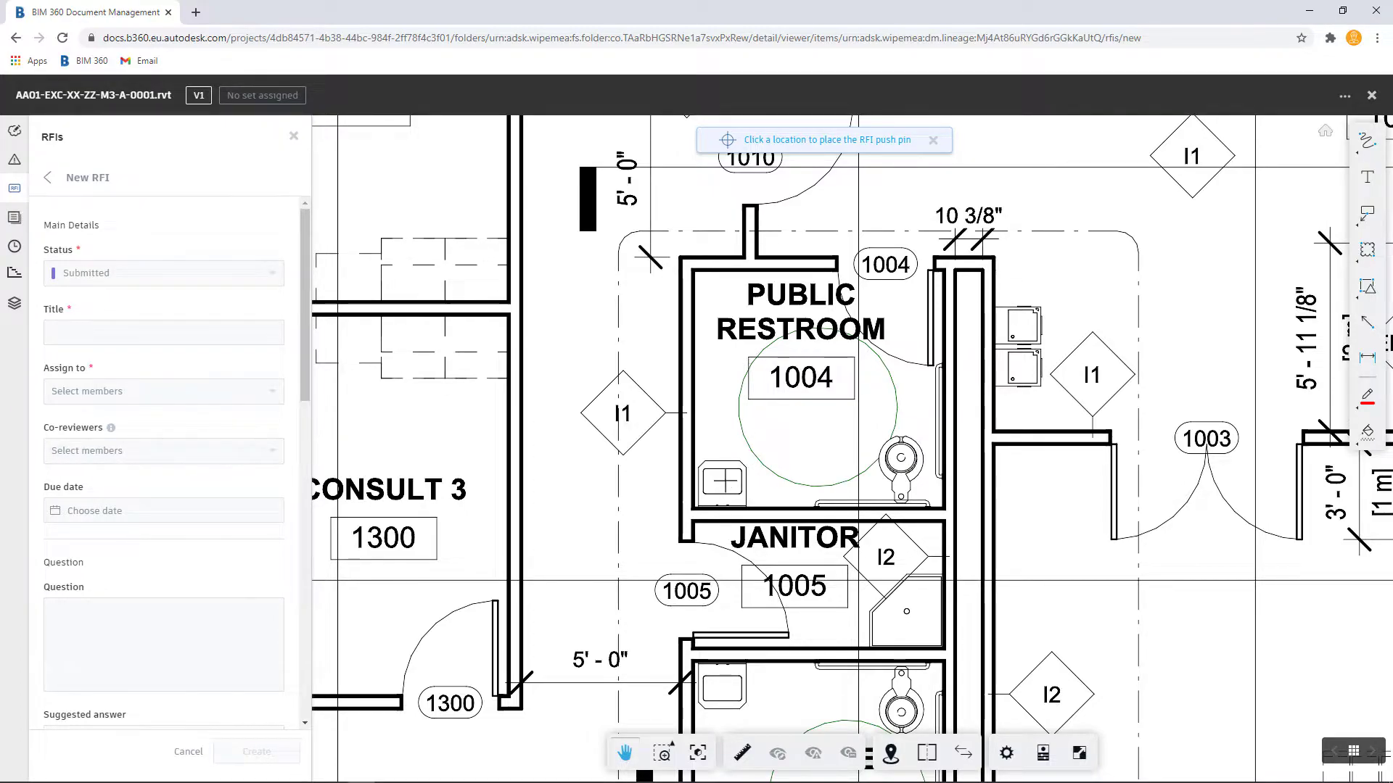
left_click(723, 481)
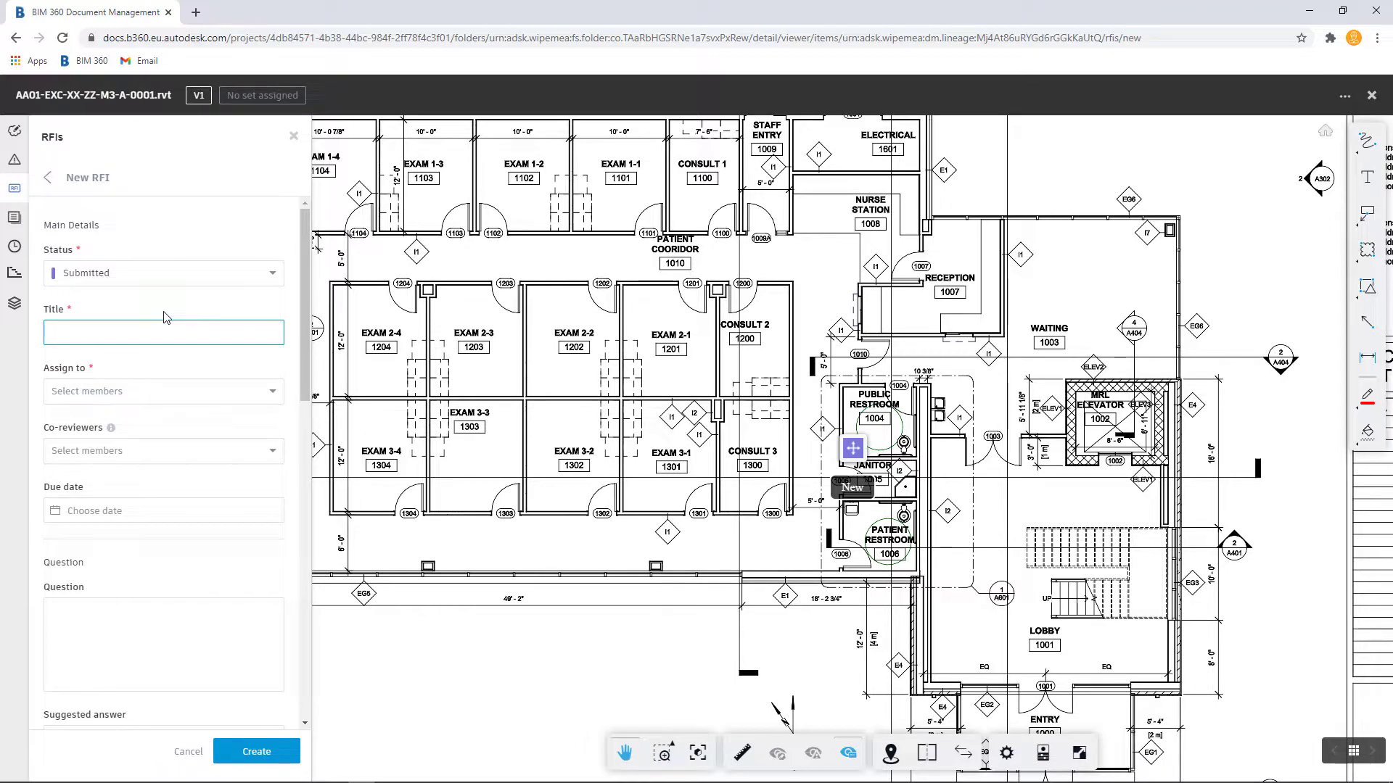
Step: Paste the title Specification of Sink Type and assign the RFI to the teaching assistant member
type("Specification of Sink Type")
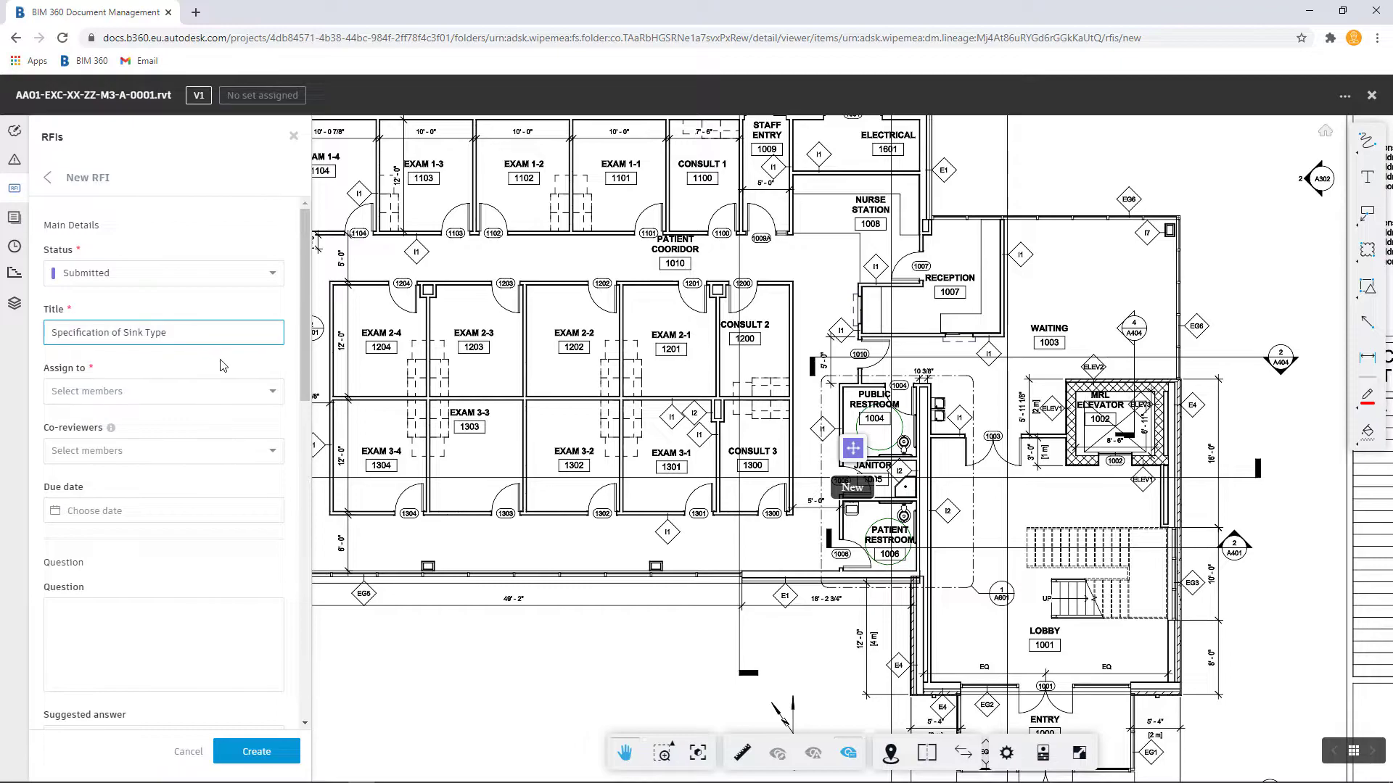
left_click(266, 389)
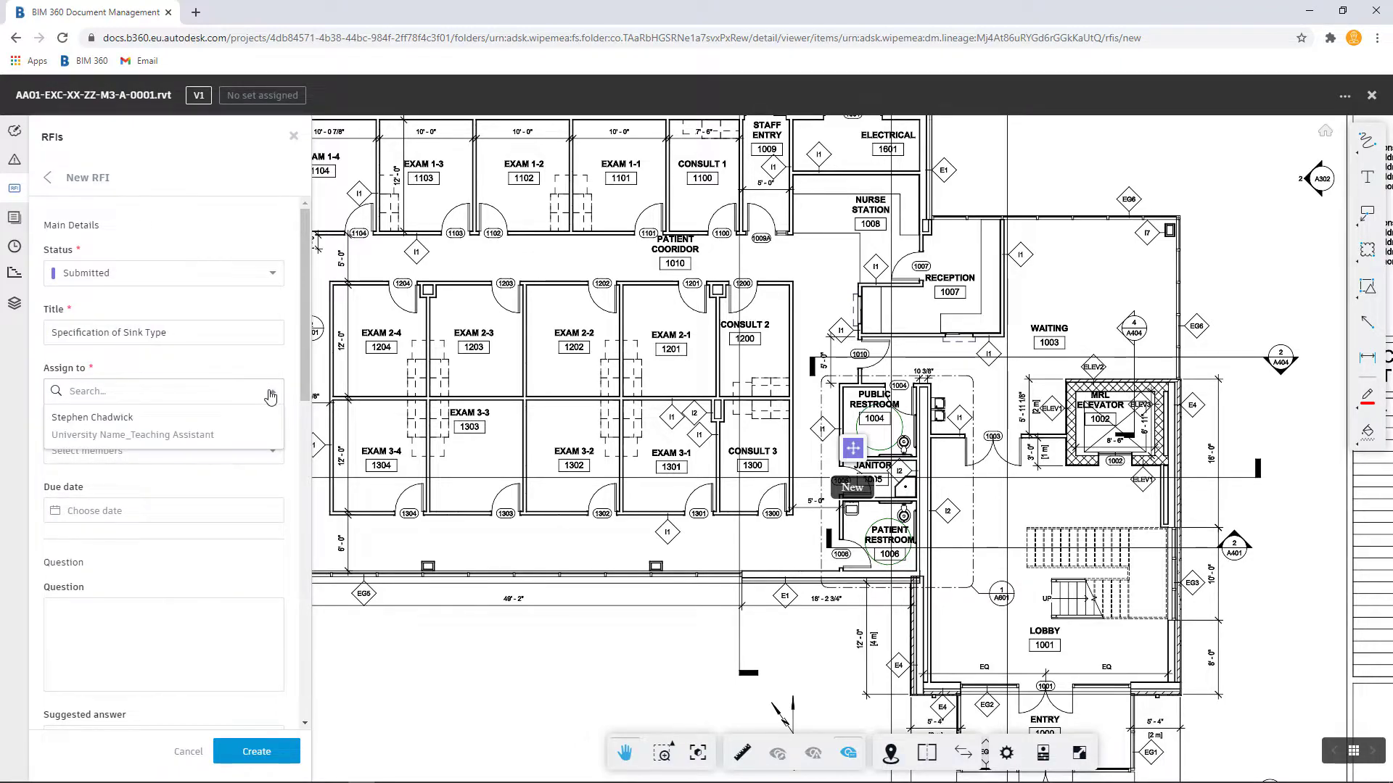
left_click(251, 424)
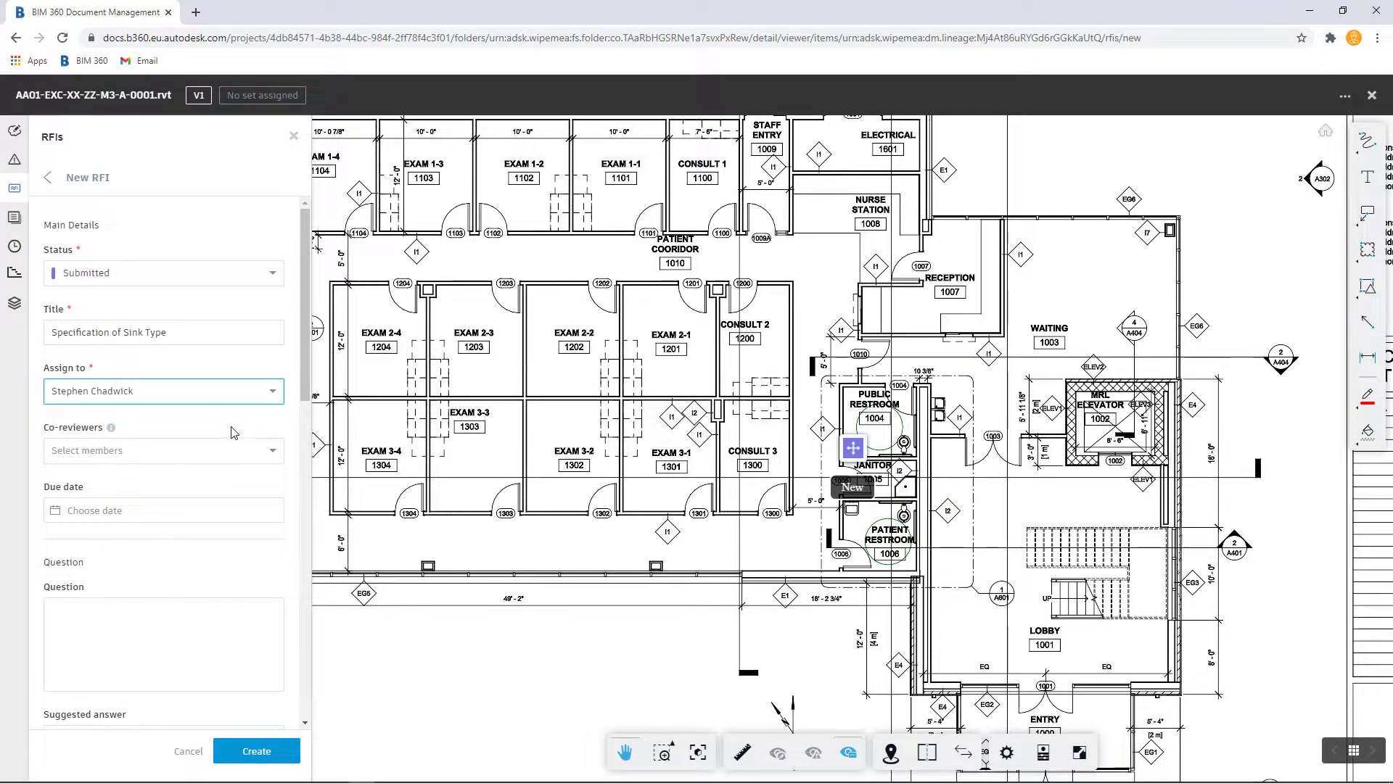
Step: Set the due date to Nov 30 and paste the question asking whether the sink type can be changed to floor mounted
left_click(138, 513)
left_click(63, 674)
scroll(174, 517, "down", 3)
left_click(165, 403)
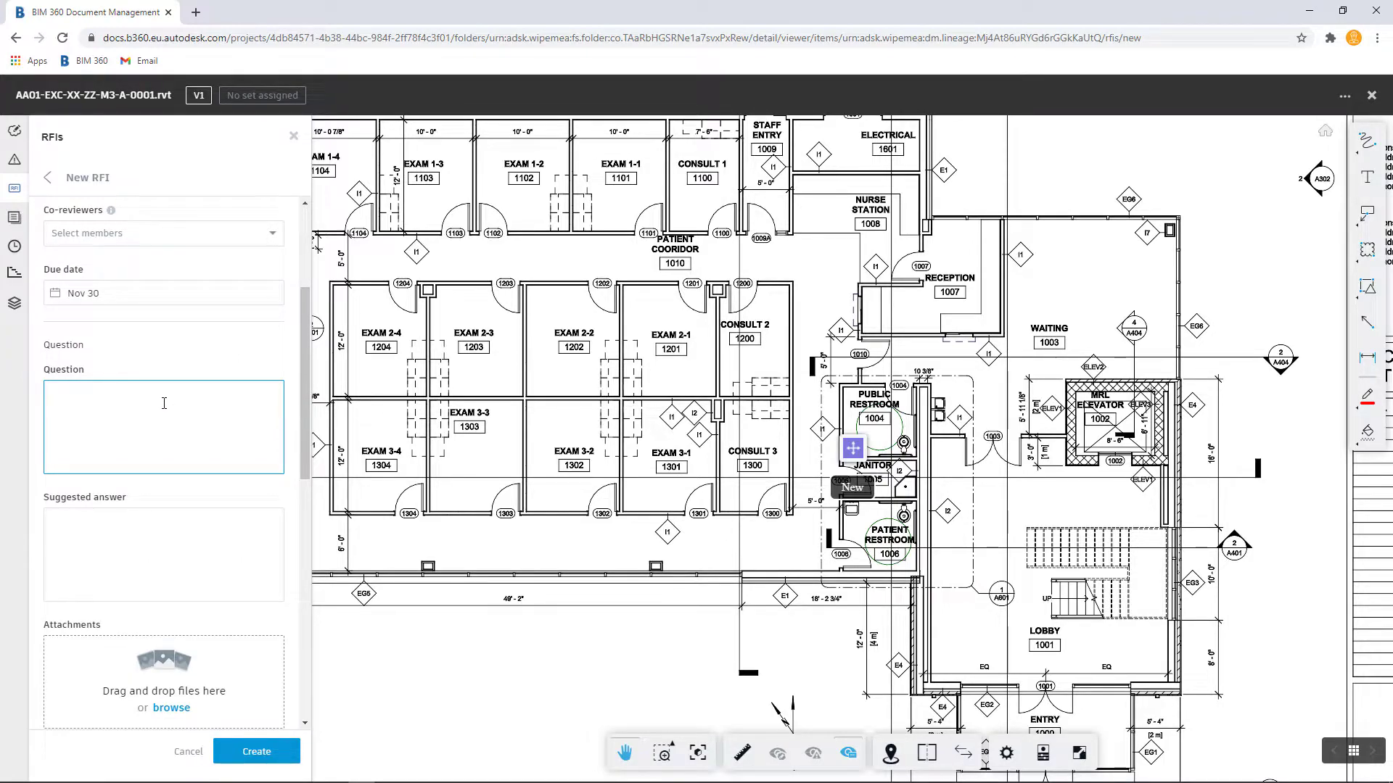
type("Based on the piping location in the restroom, can the sink type be changed to floor mounted?")
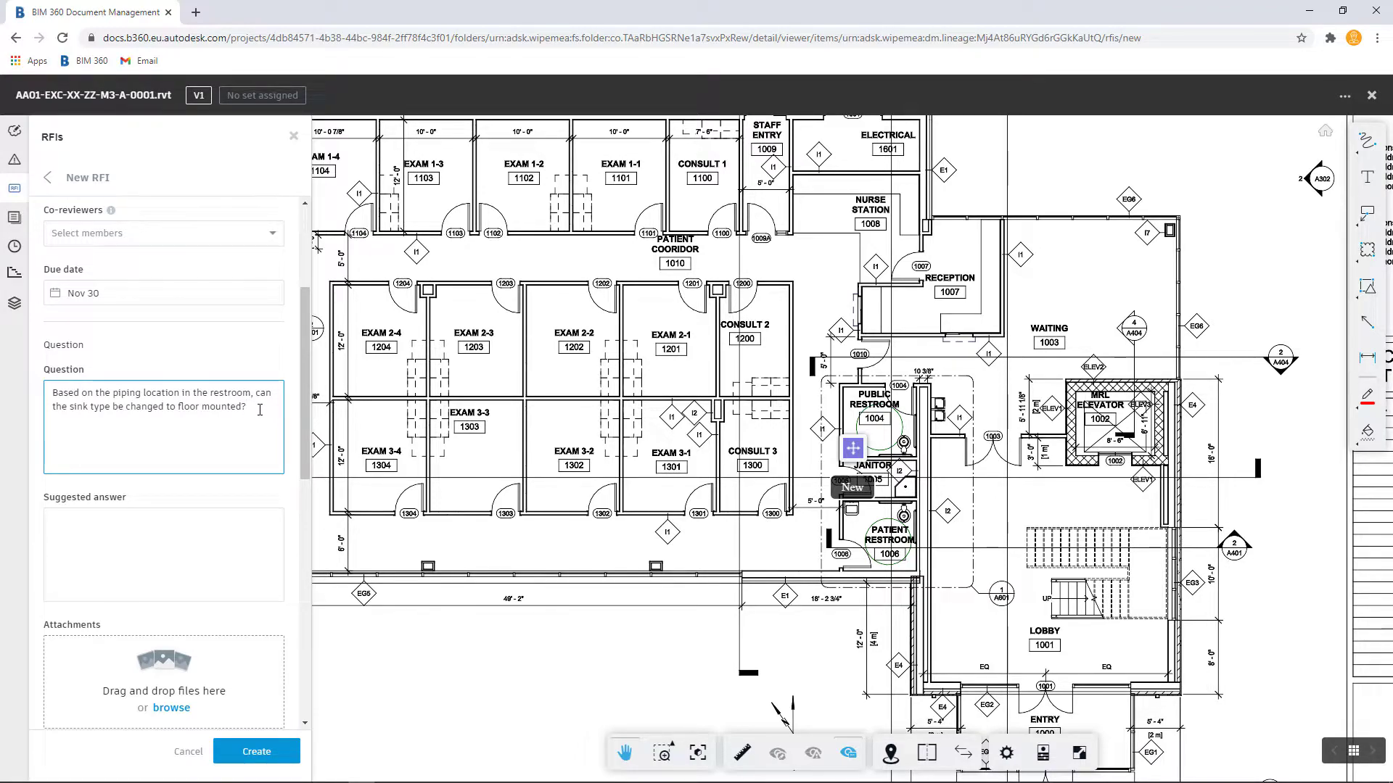
Step: Enter Public Restroom 1004 as the RFI location
scroll(212, 396, "down", 2)
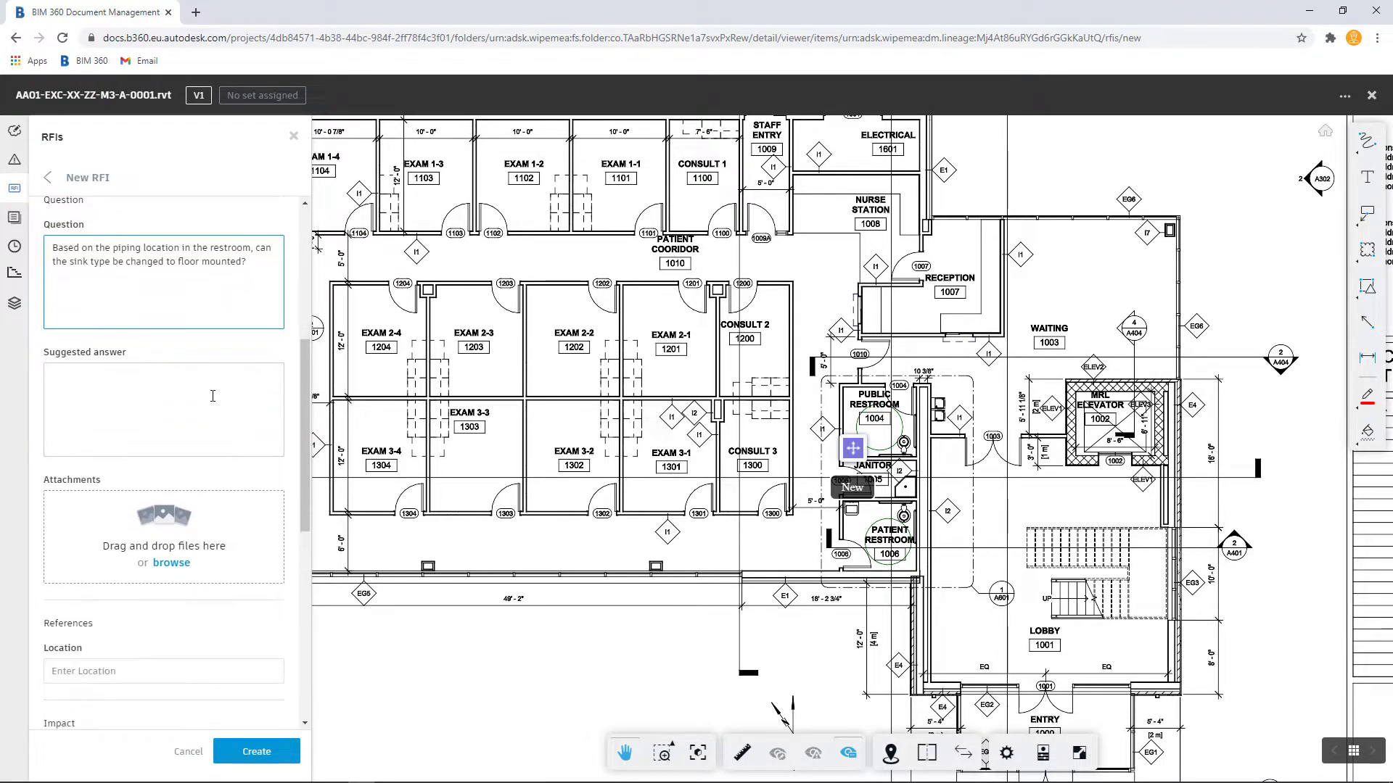
scroll(213, 396, "down", 1)
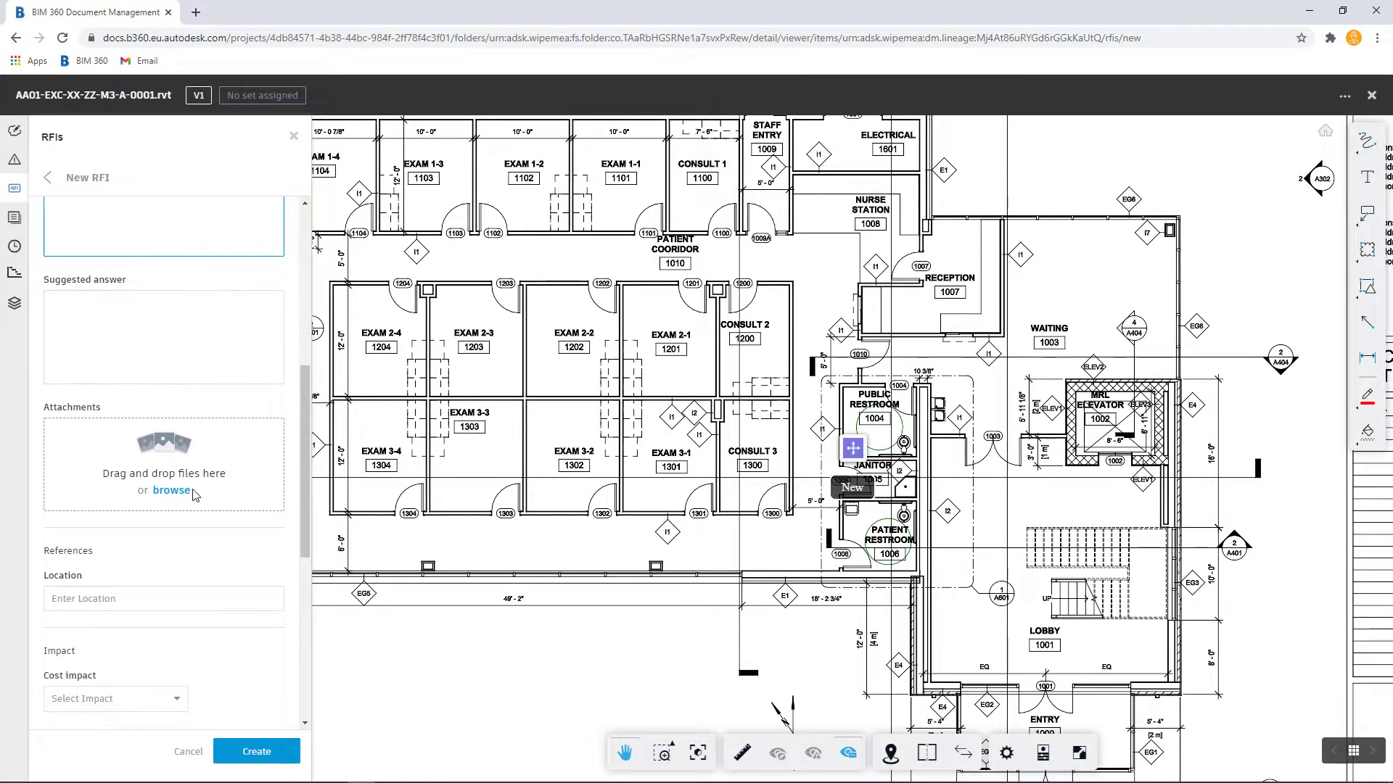
scroll(167, 447, "down", 2)
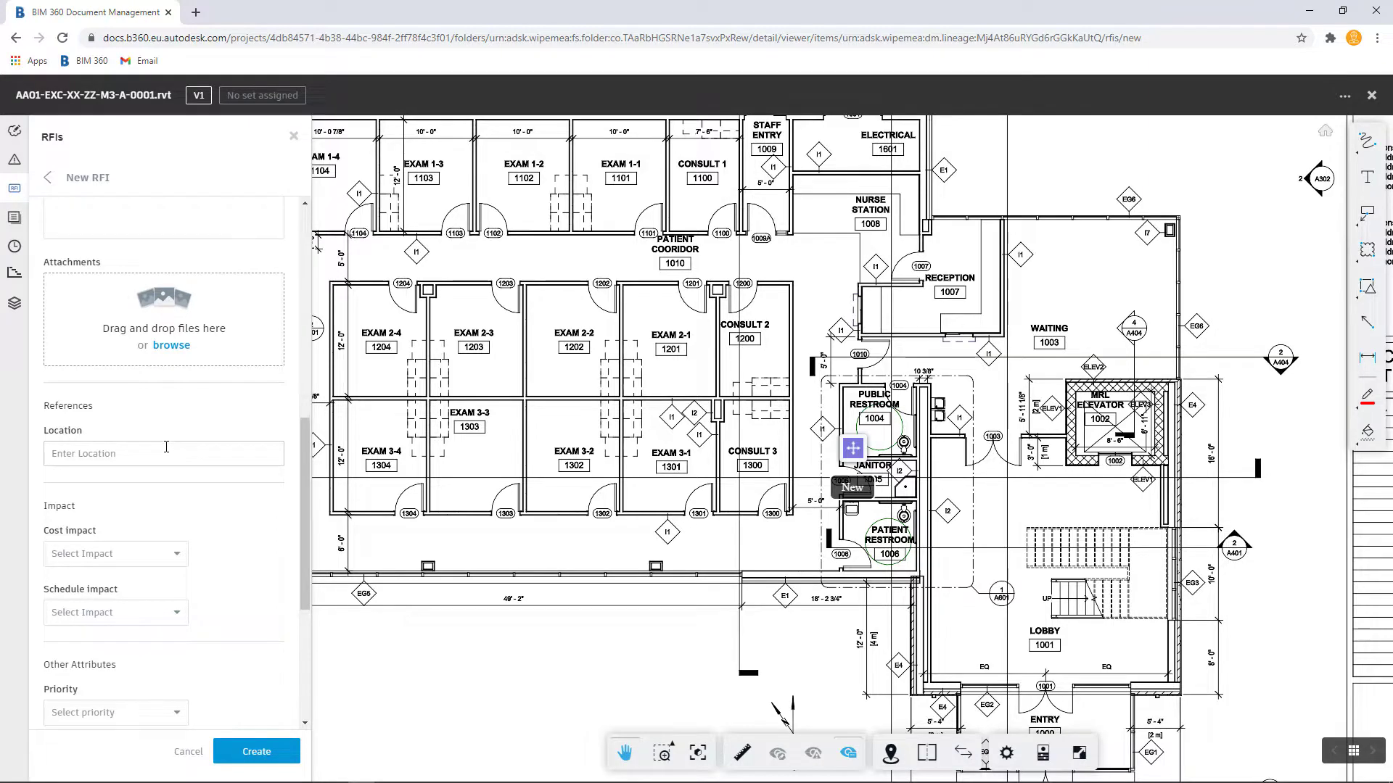
left_click(166, 454)
type("Public Restroom 1004")
scroll(226, 438, "down", 2)
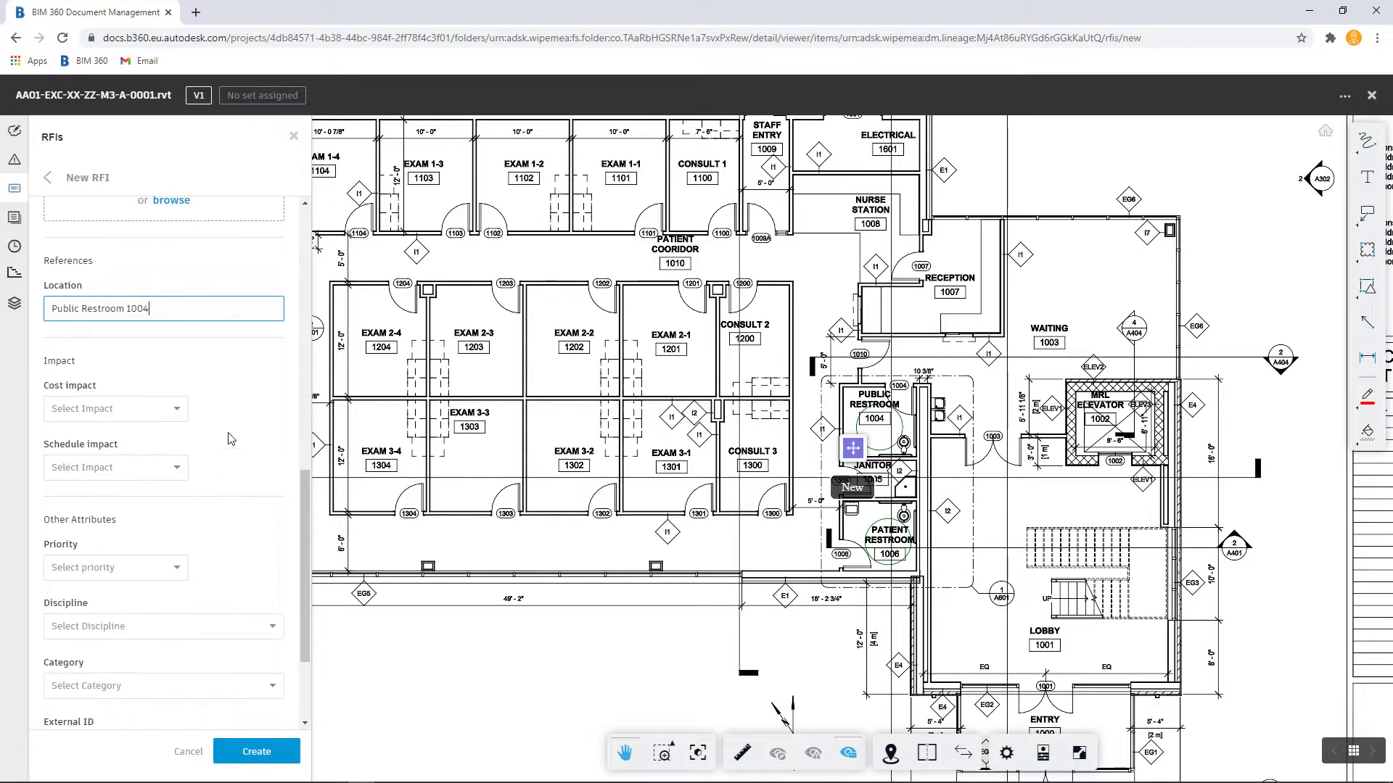
Step: Browse the distribution list members without selecting any, then create the RFI
scroll(226, 392, "down", 1)
scroll(227, 407, "down", 1)
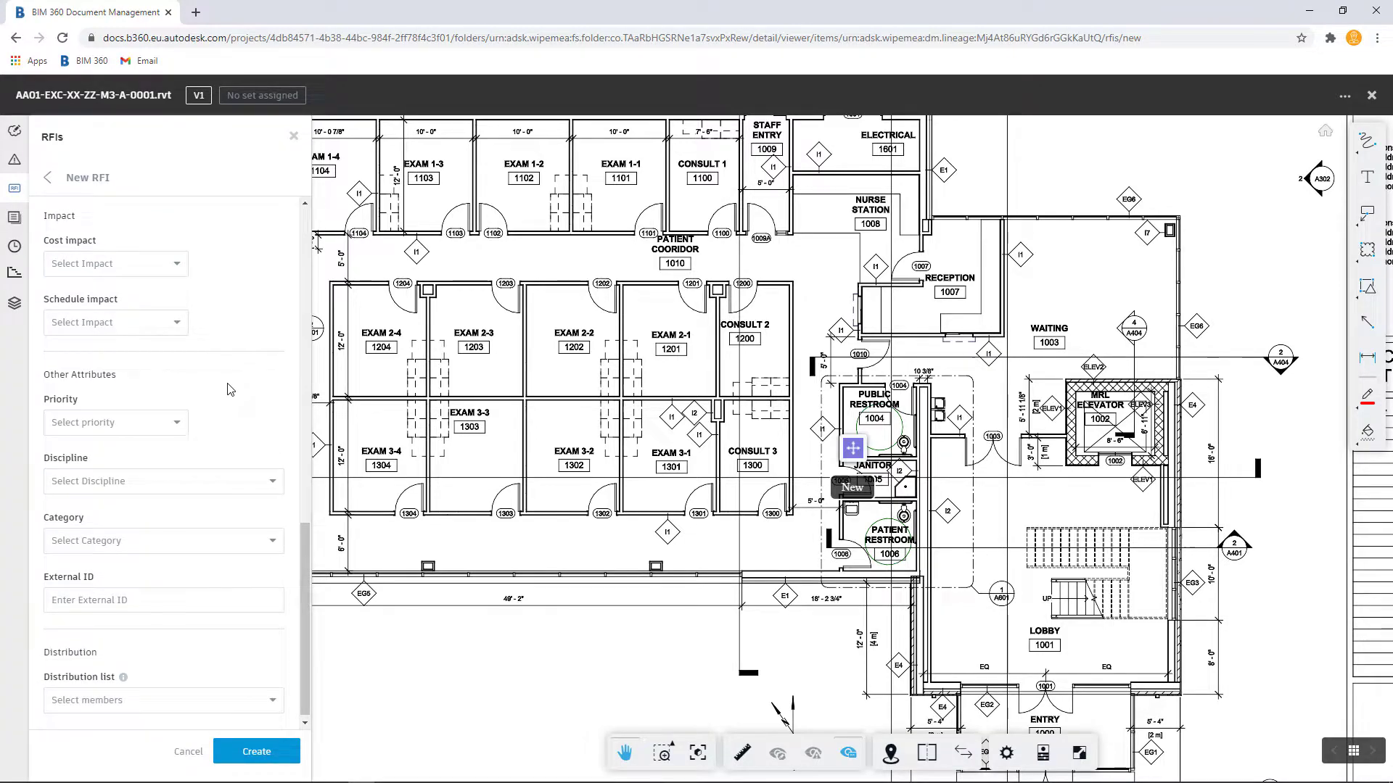
scroll(227, 387, "down", 1)
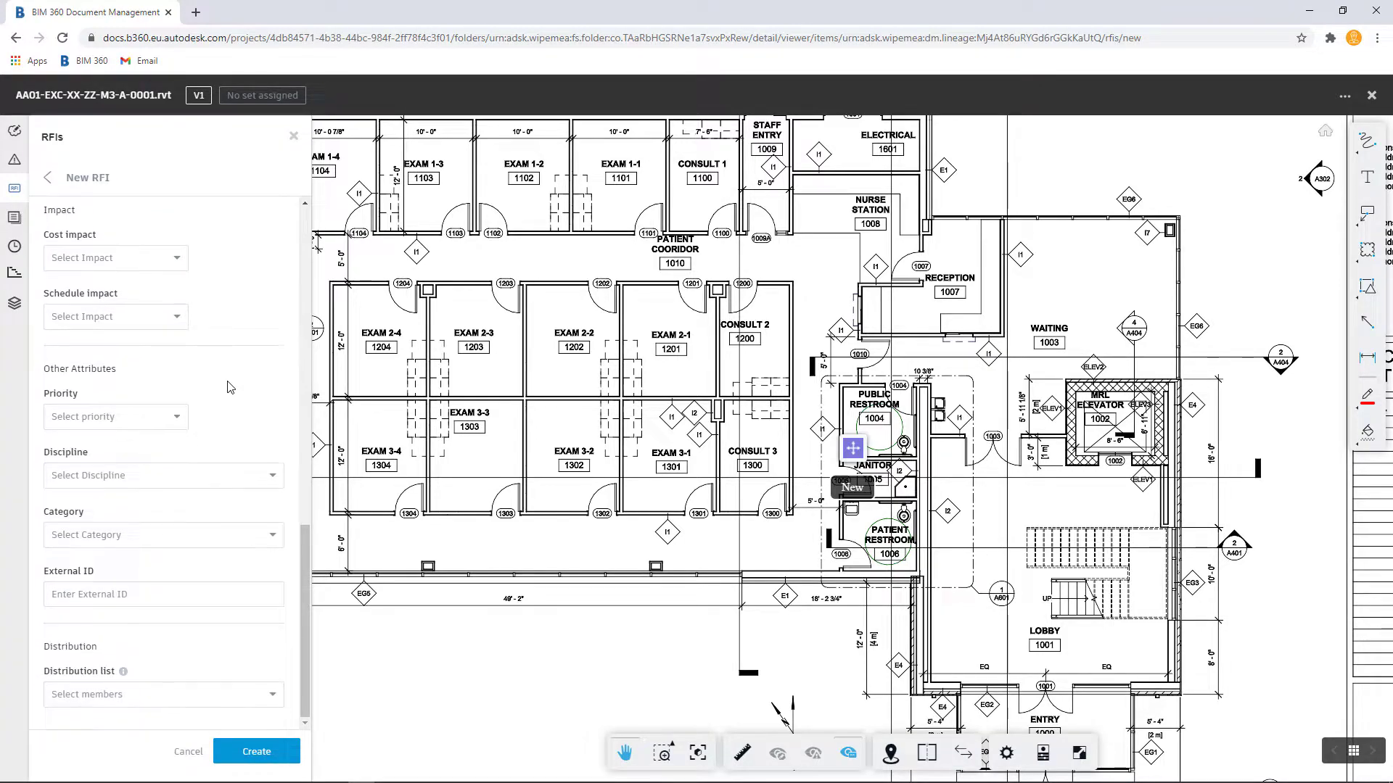
left_click(270, 698)
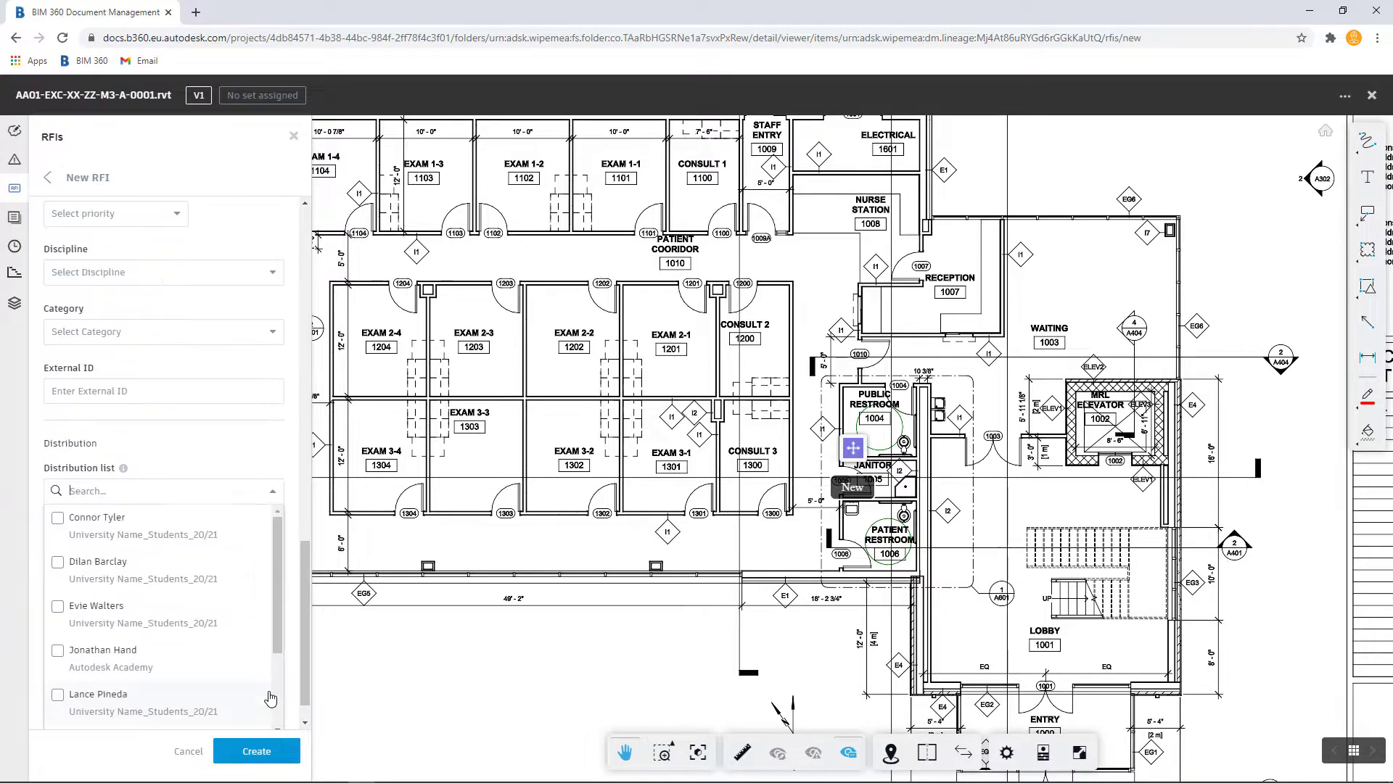
scroll(236, 554, "down", 2)
scroll(221, 609, "down", 2)
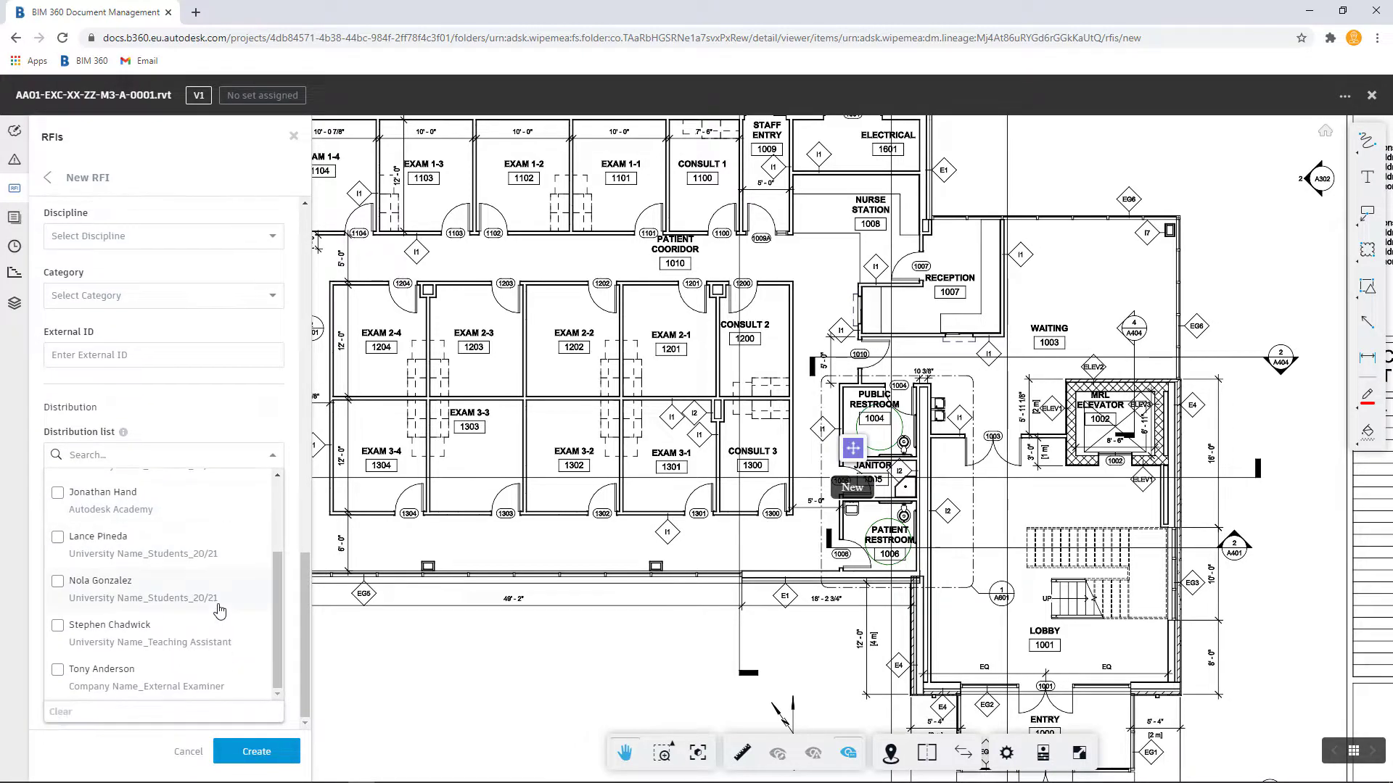
scroll(220, 611, "up", 2)
left_click(242, 420)
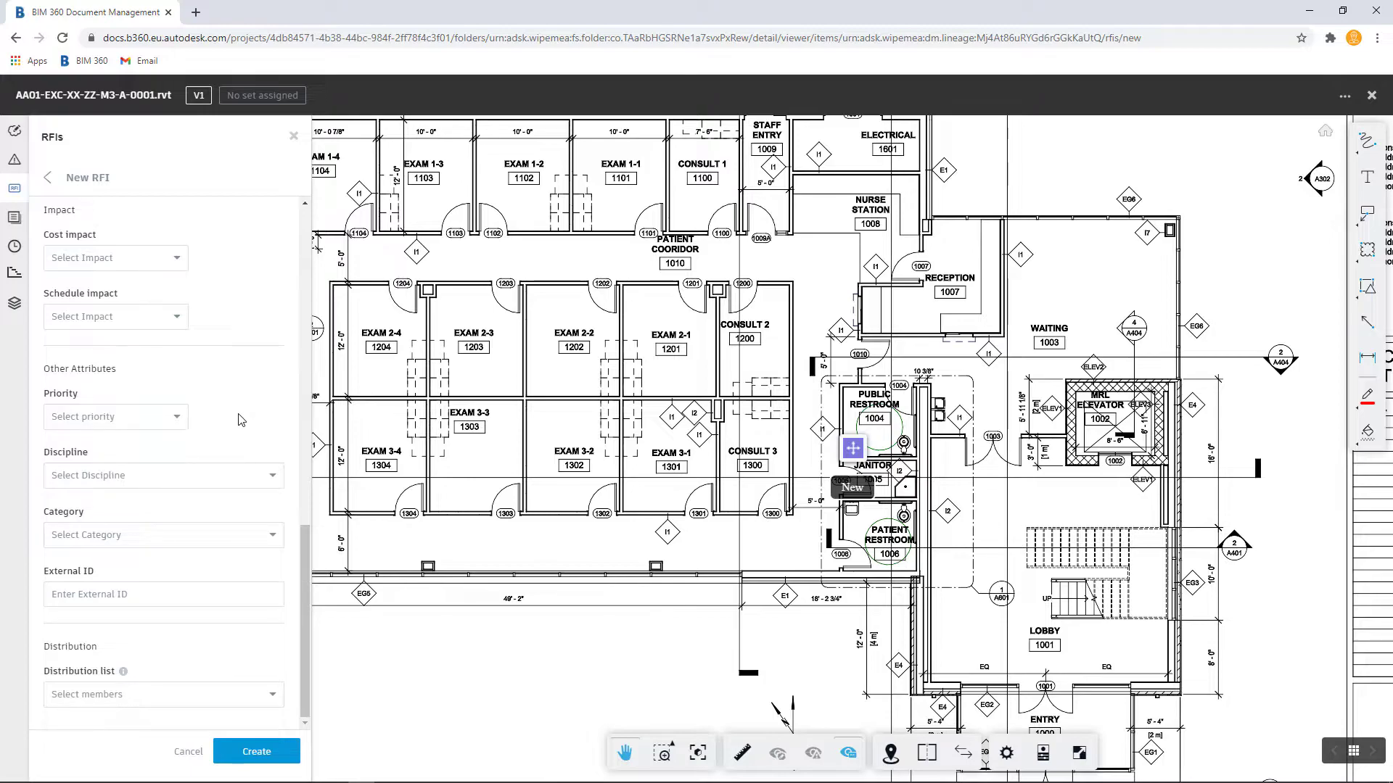
left_click(255, 751)
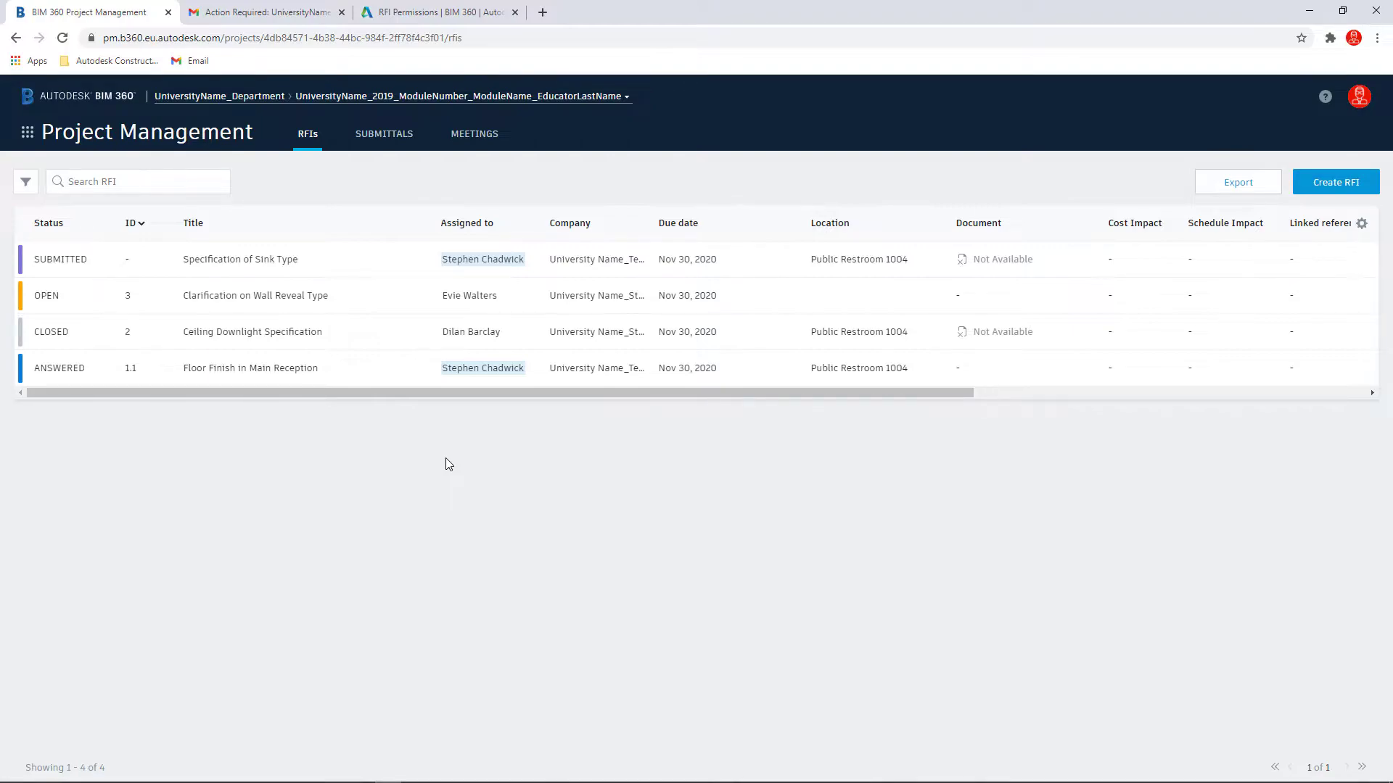
Step: Open the Specification of Sink Type RFI to view its details
left_click(299, 263)
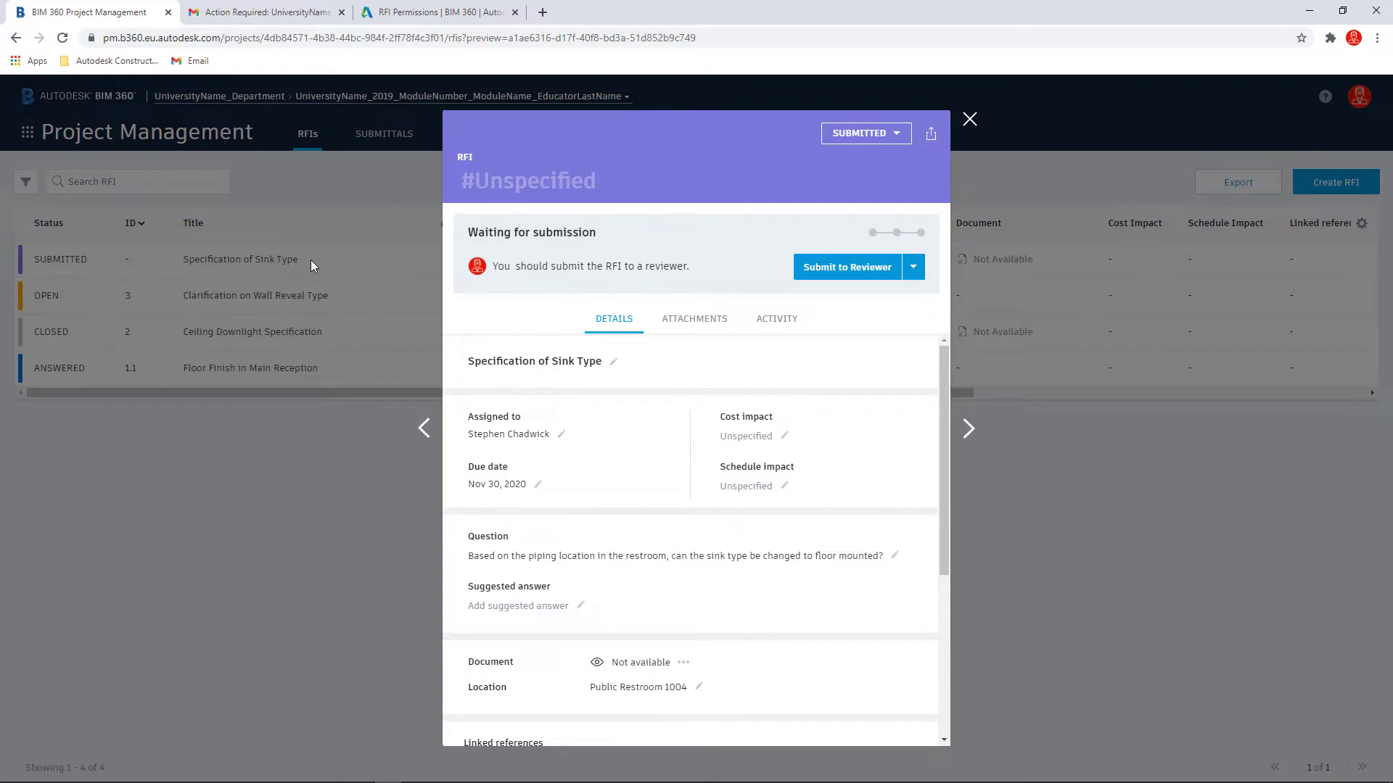
Step: Review the RFI's attachments, activity history and full details
left_click(690, 322)
left_click(769, 323)
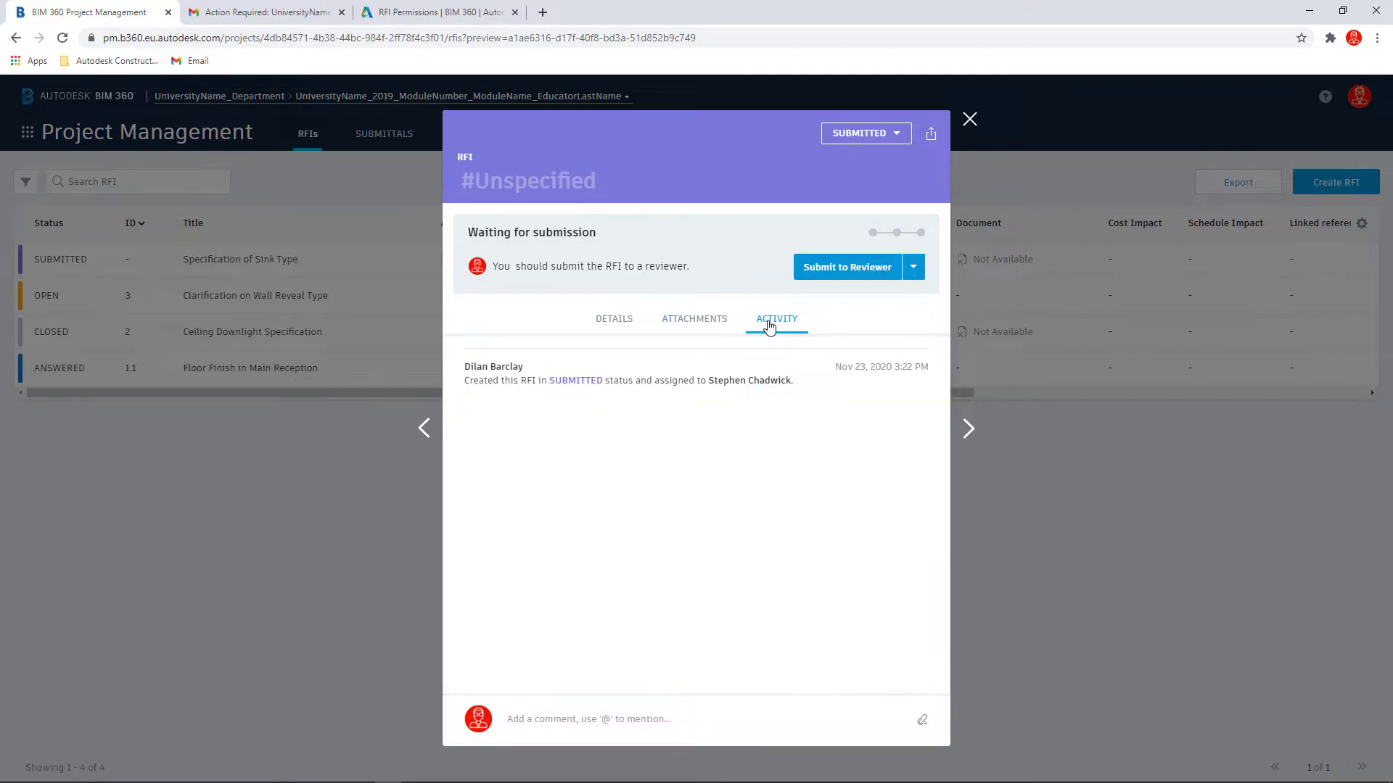
left_click(611, 321)
scroll(574, 434, "down", 5)
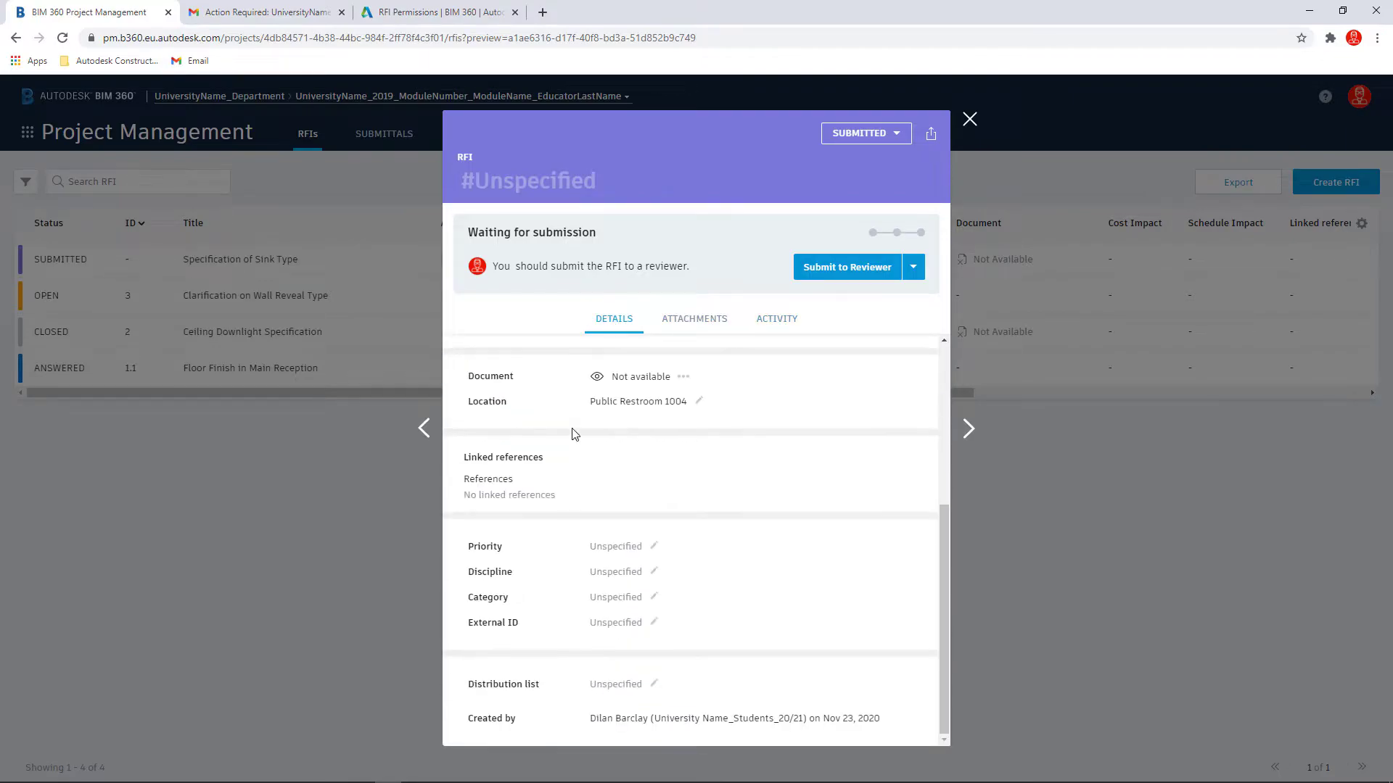
scroll(573, 435, "up", 5)
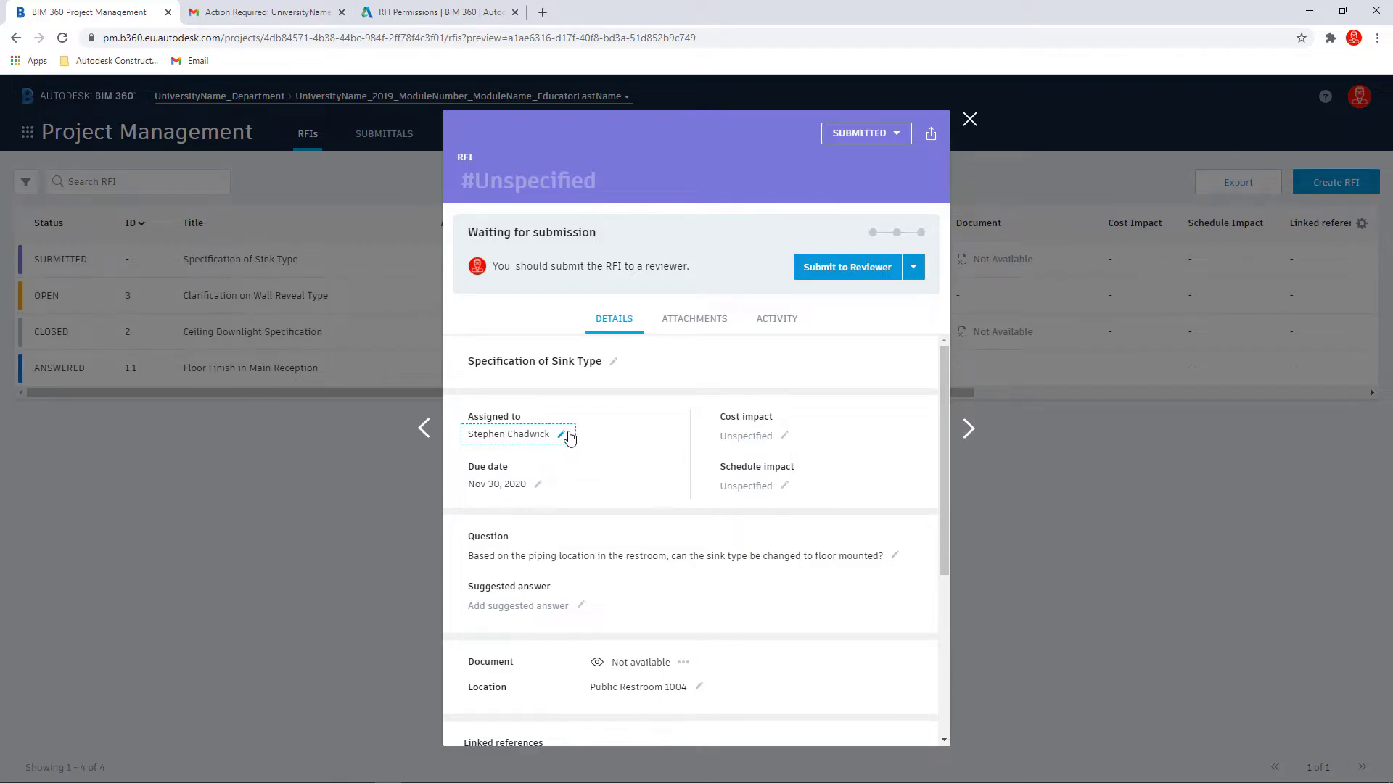
Step: Submit the RFI to a reviewer, choosing the reviewer and adding one member to the distribution list
left_click(844, 274)
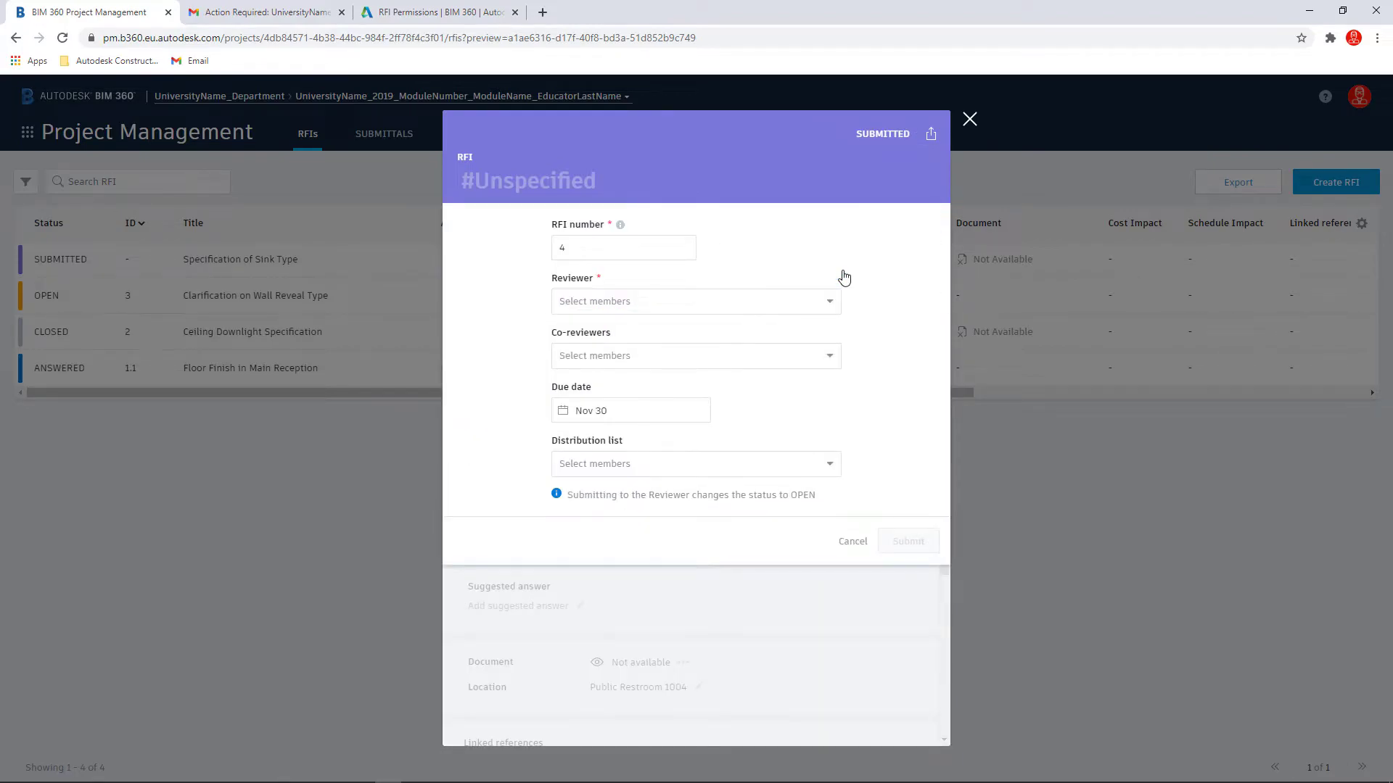
left_click(827, 304)
left_click(747, 335)
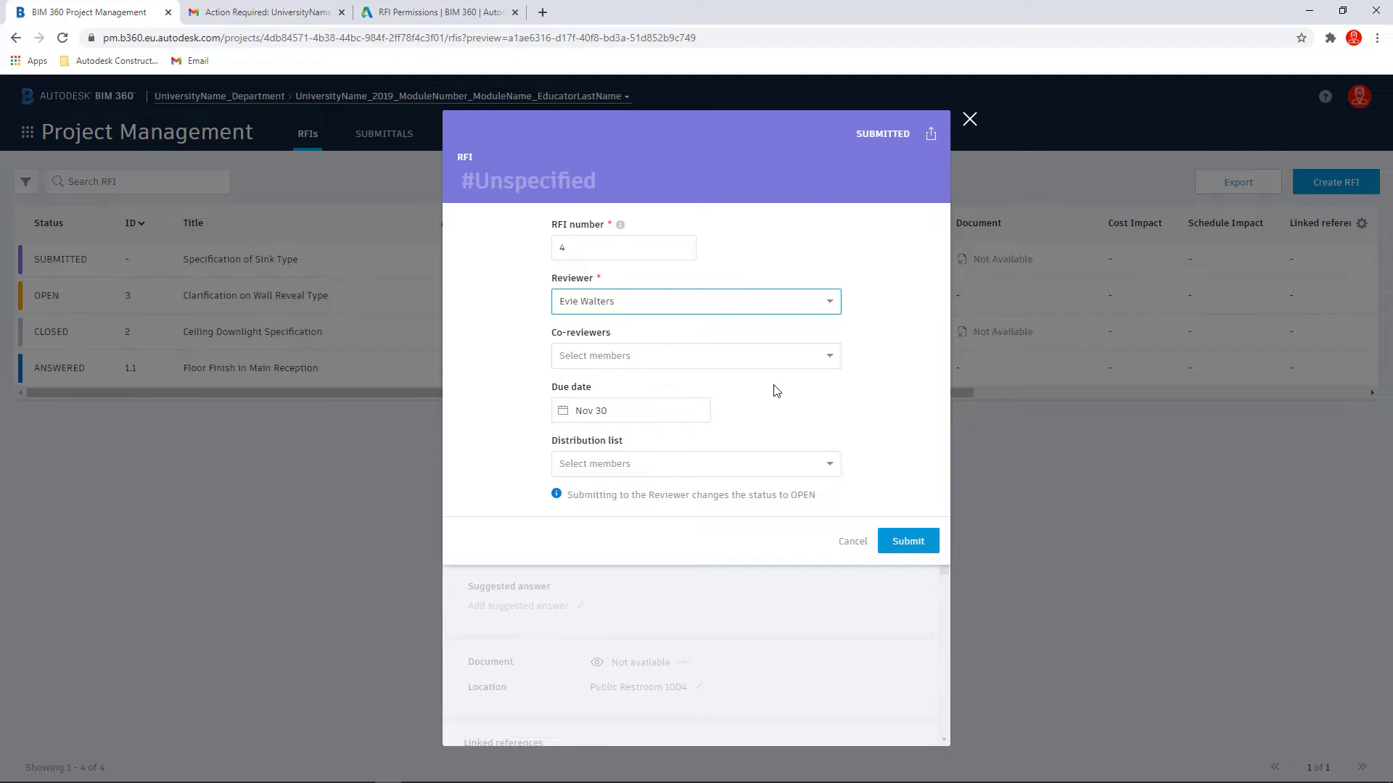
left_click(833, 465)
left_click(569, 490)
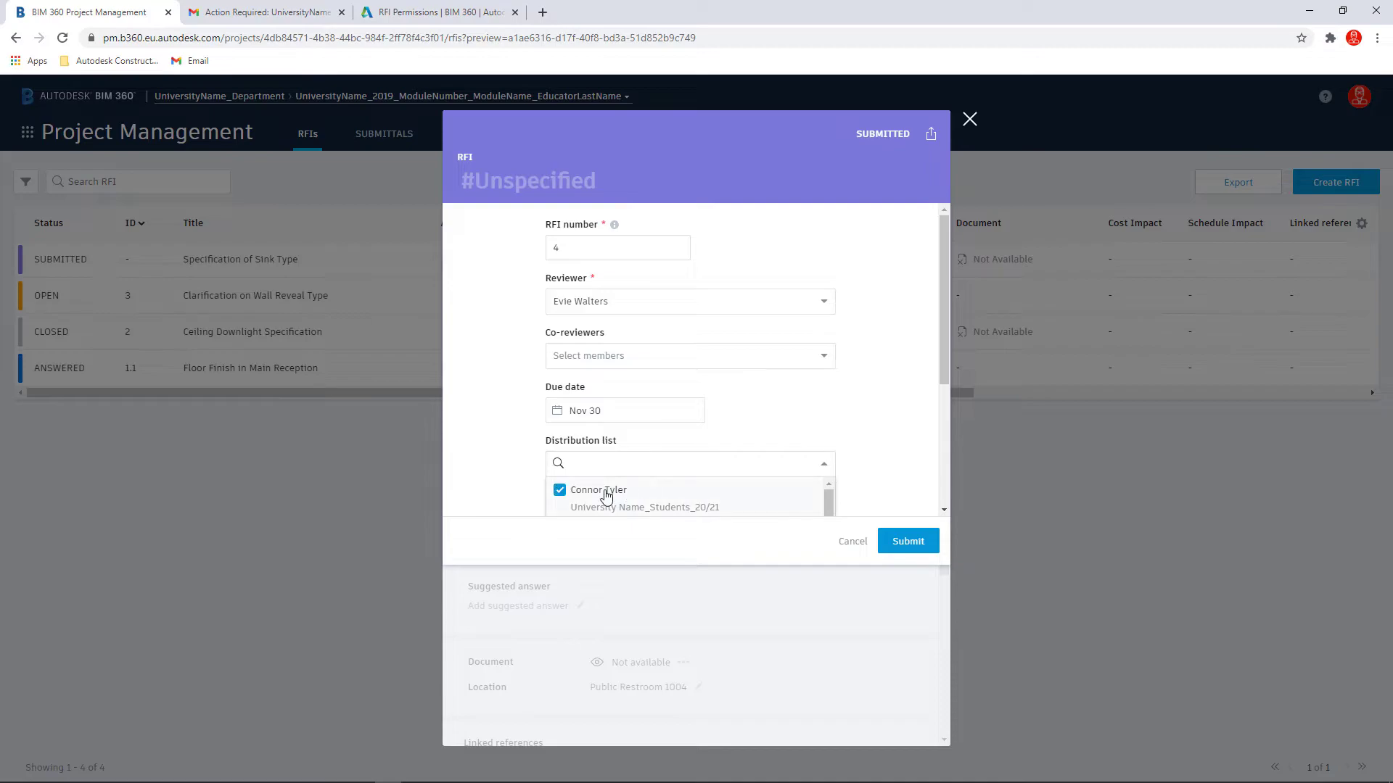
left_click(827, 407)
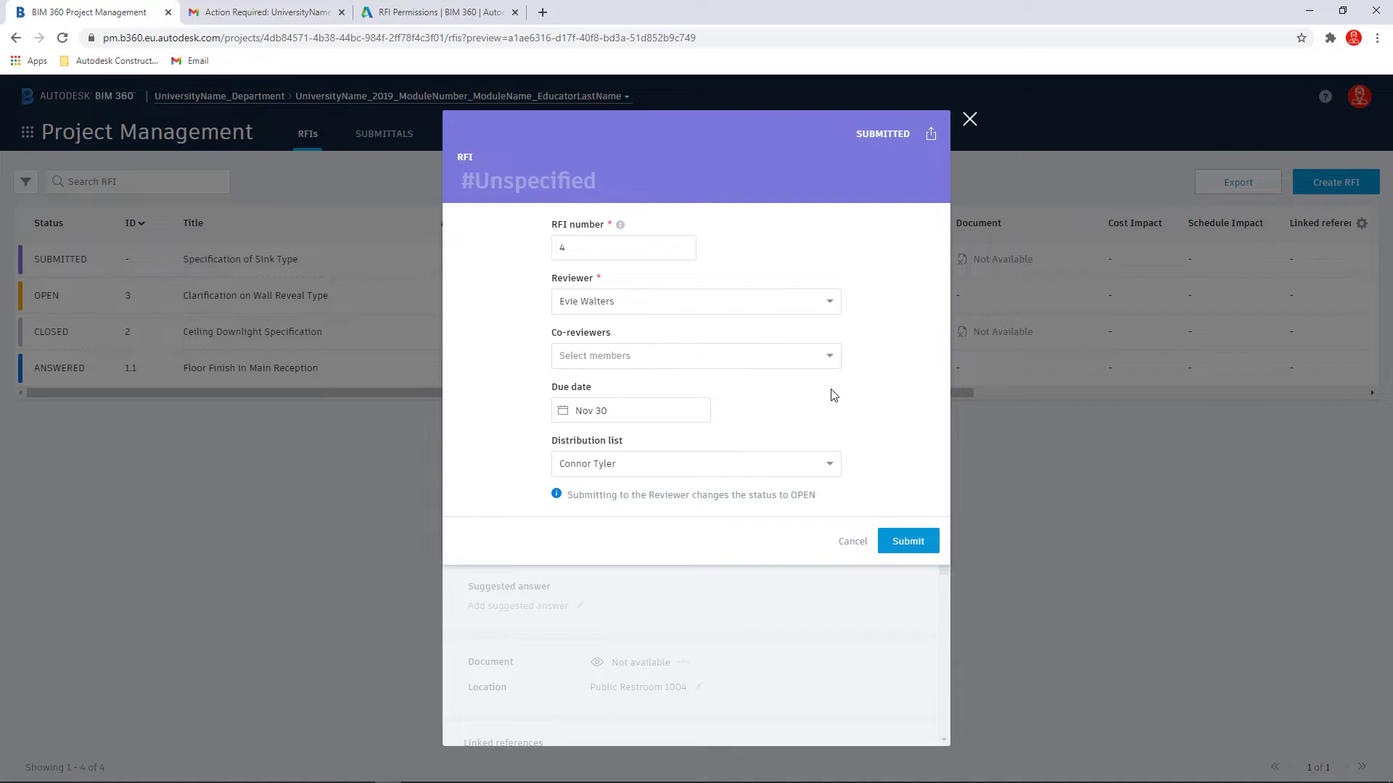
left_click(908, 541)
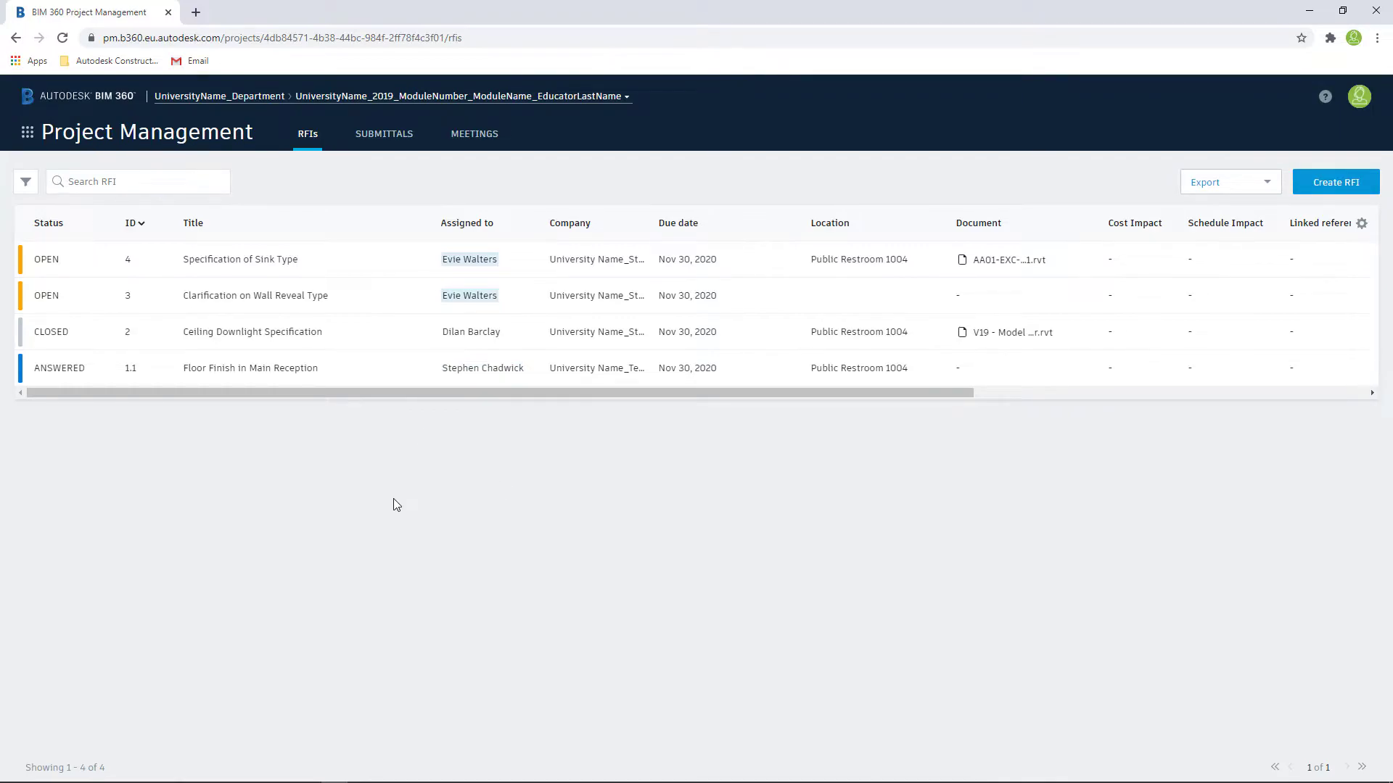
Step: Open RFI #4 and submit an Answered official response: "It is ok to change the sink type to floor mounted."
left_click(263, 268)
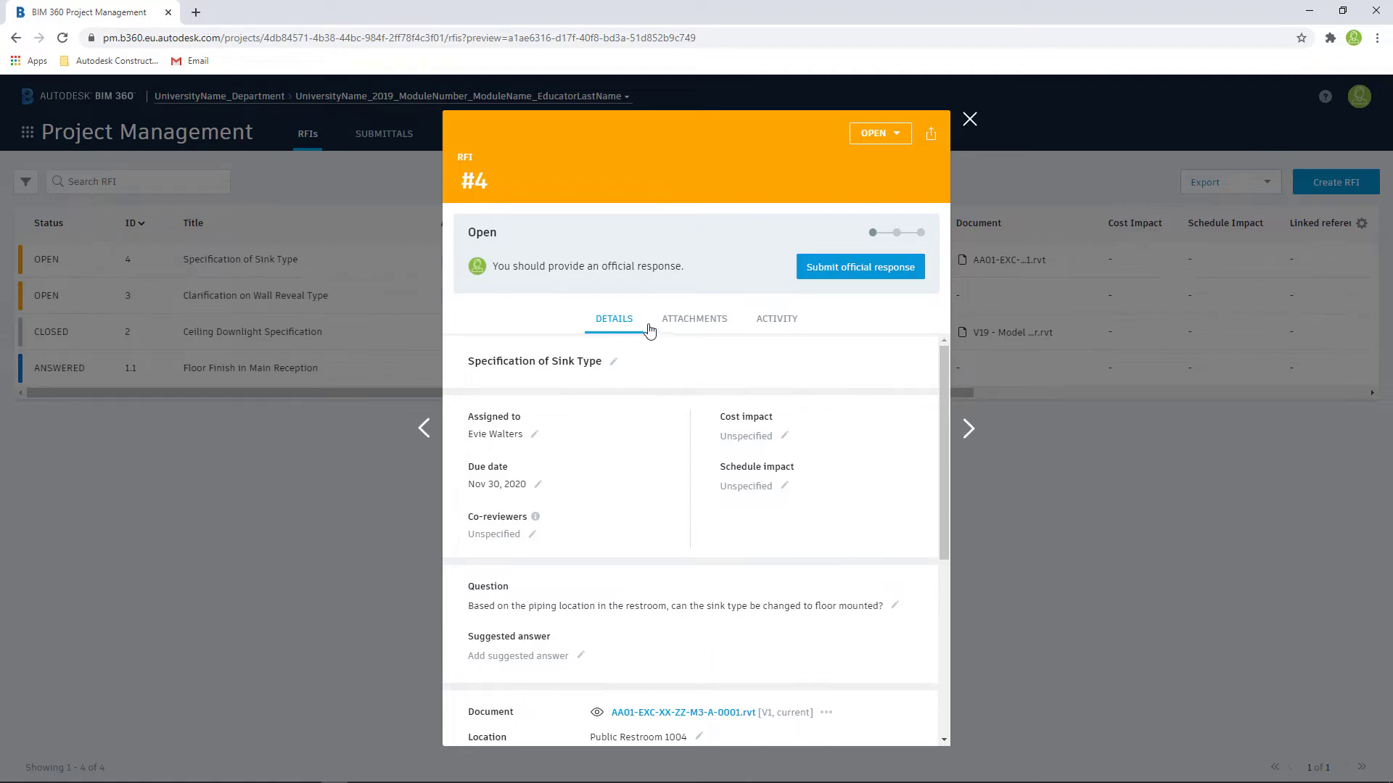
left_click(687, 324)
left_click(773, 320)
left_click(620, 324)
left_click(829, 273)
left_click(659, 311)
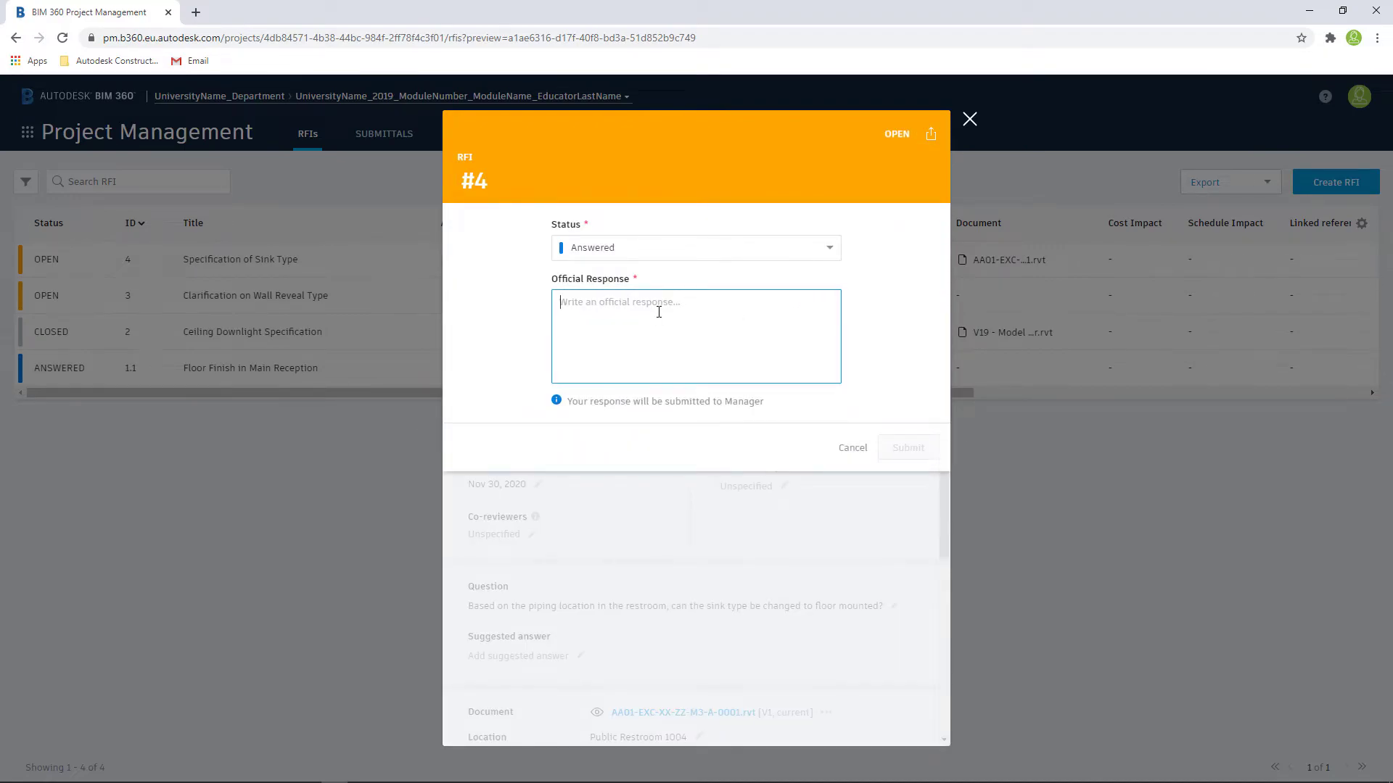
type("It is ok to change the sink type to floor mounted.")
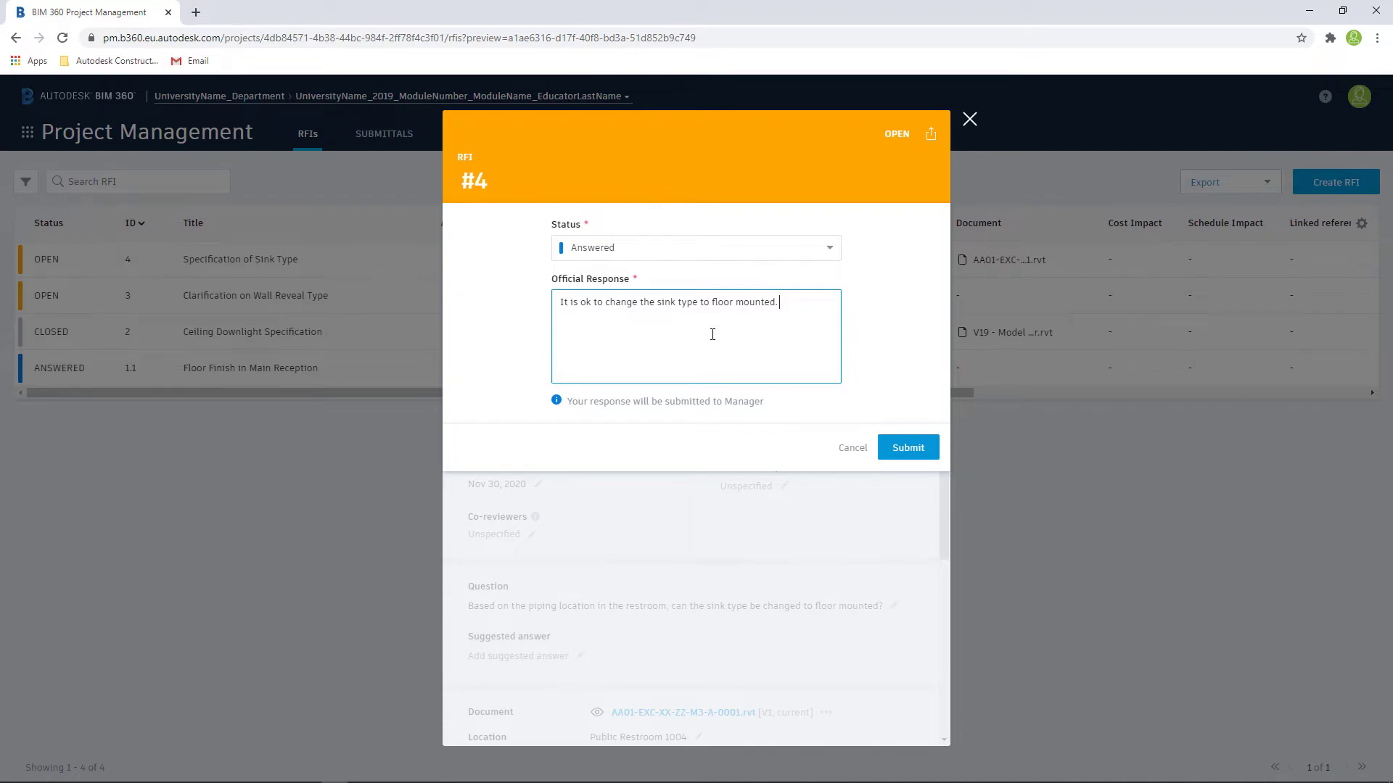
left_click(905, 447)
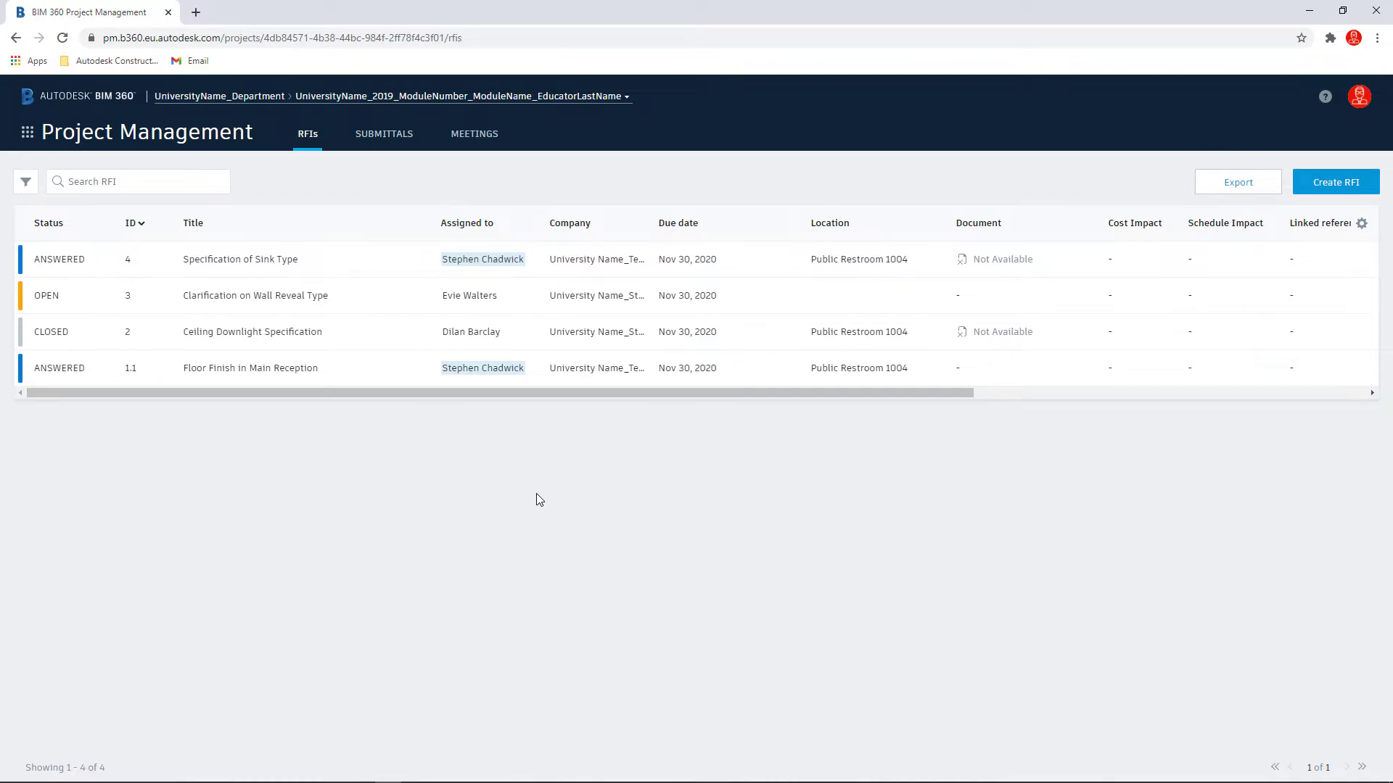
Step: Open RFI #4 and close it, distributing it to four members on the distribution list
left_click(288, 266)
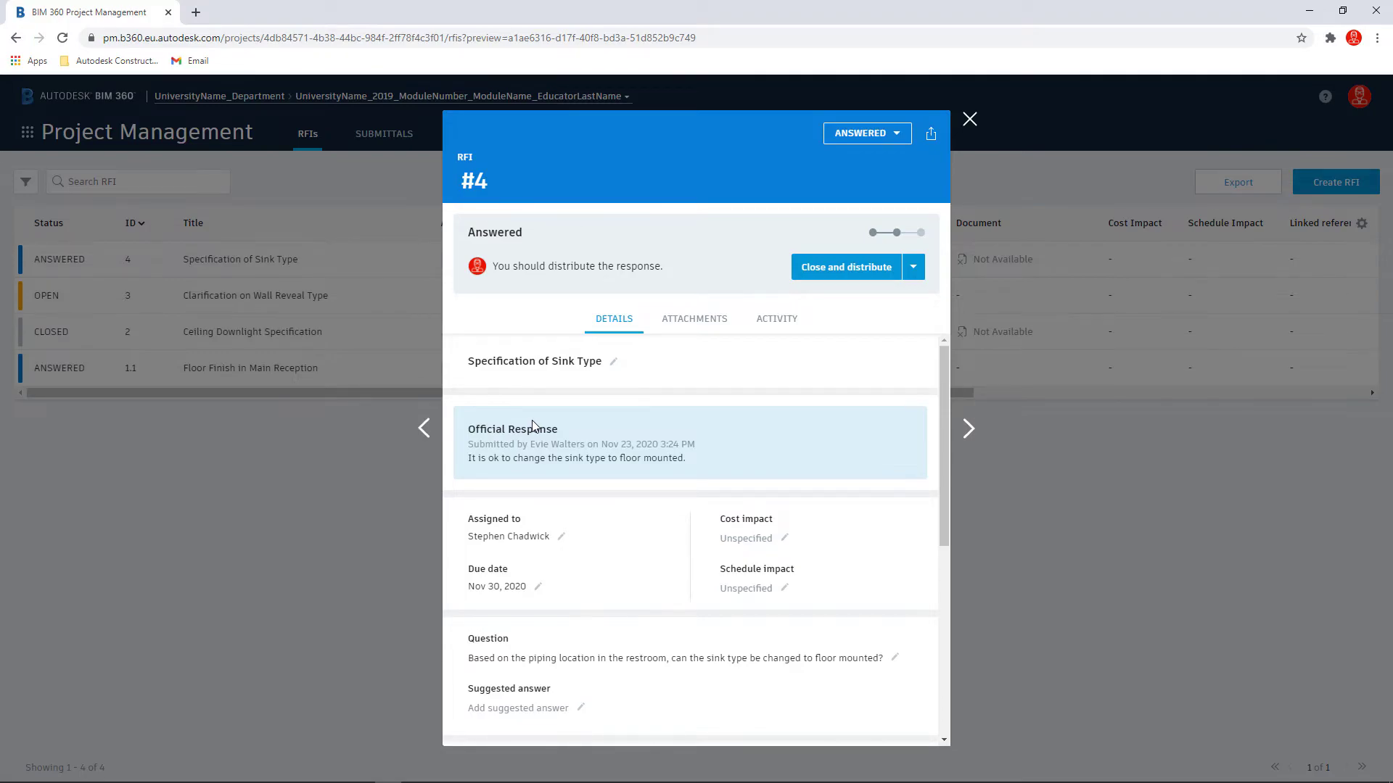
left_click(848, 280)
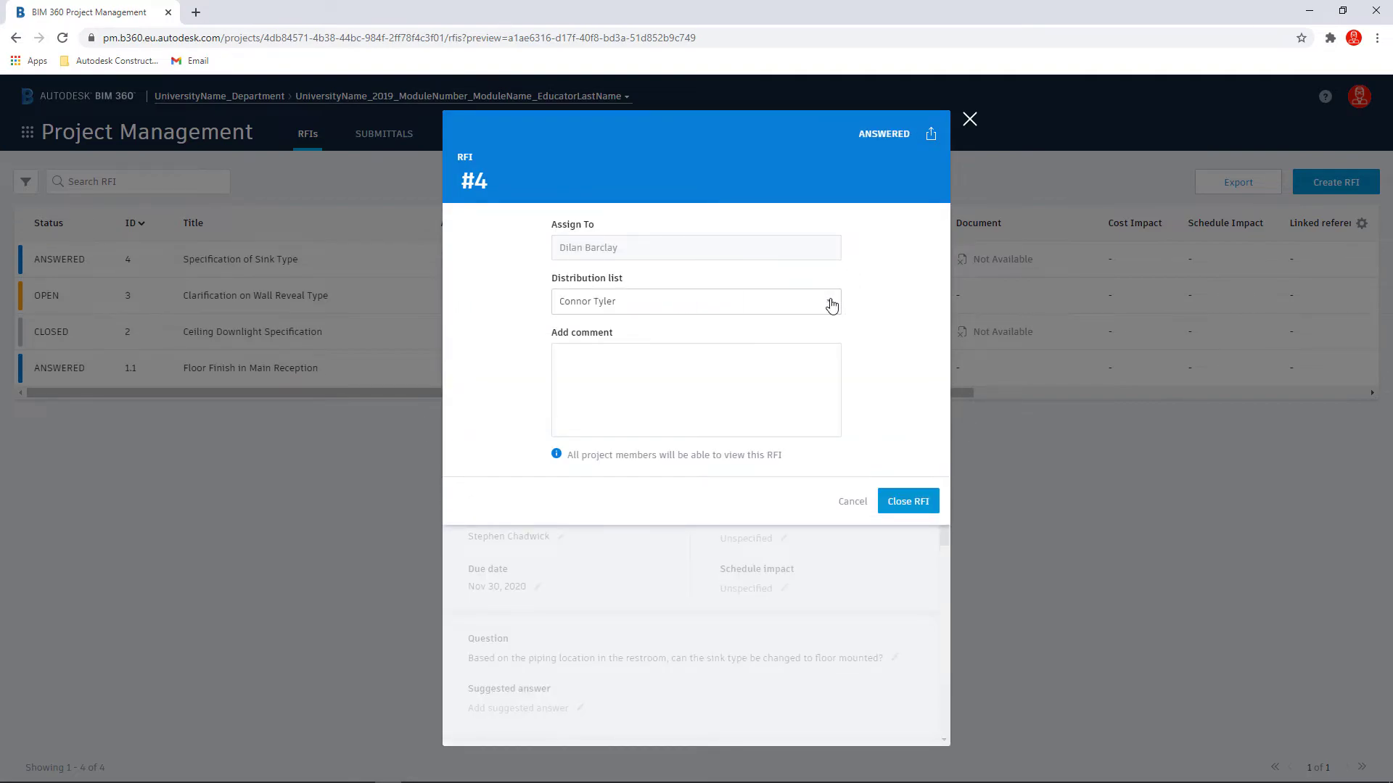
left_click(827, 305)
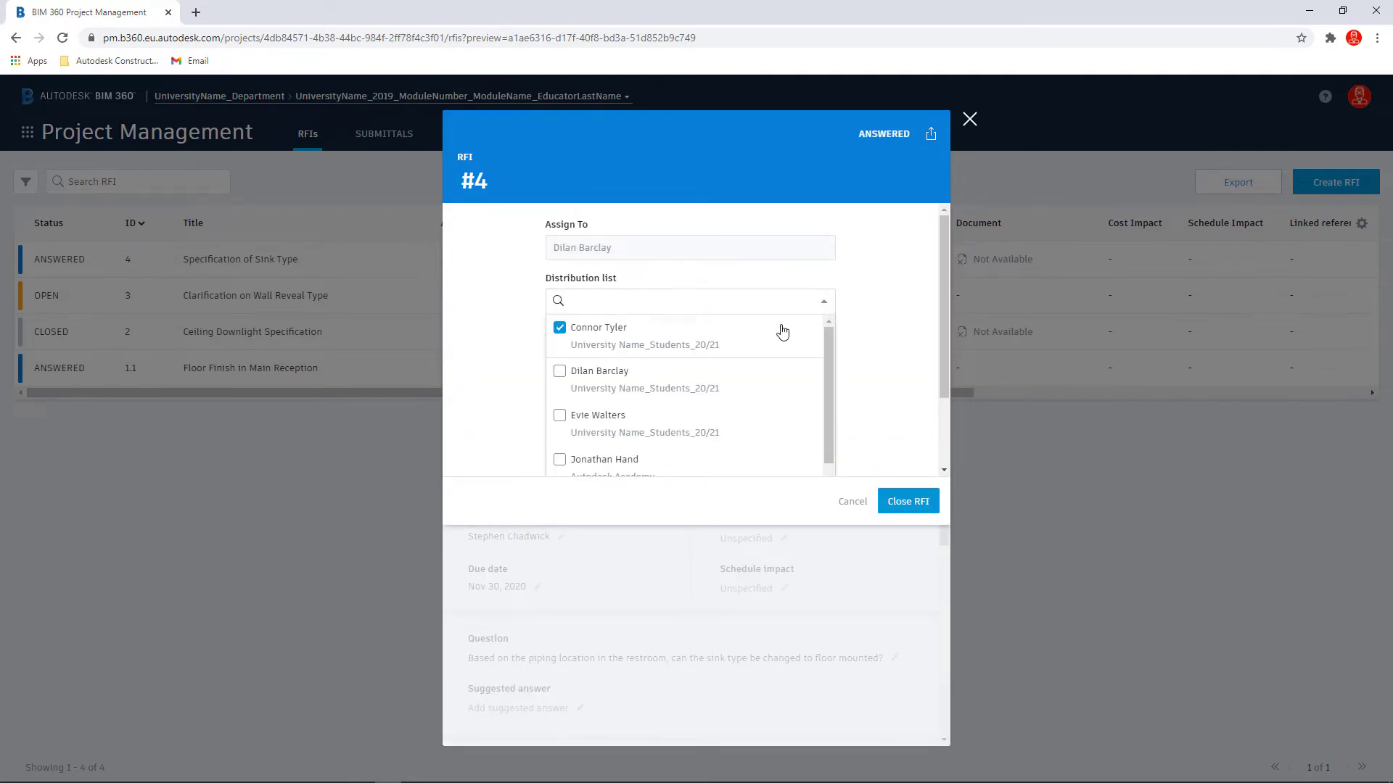
left_click(606, 378)
left_click(616, 415)
scroll(631, 397, "down", 2)
left_click(614, 435)
left_click(864, 367)
left_click(634, 353)
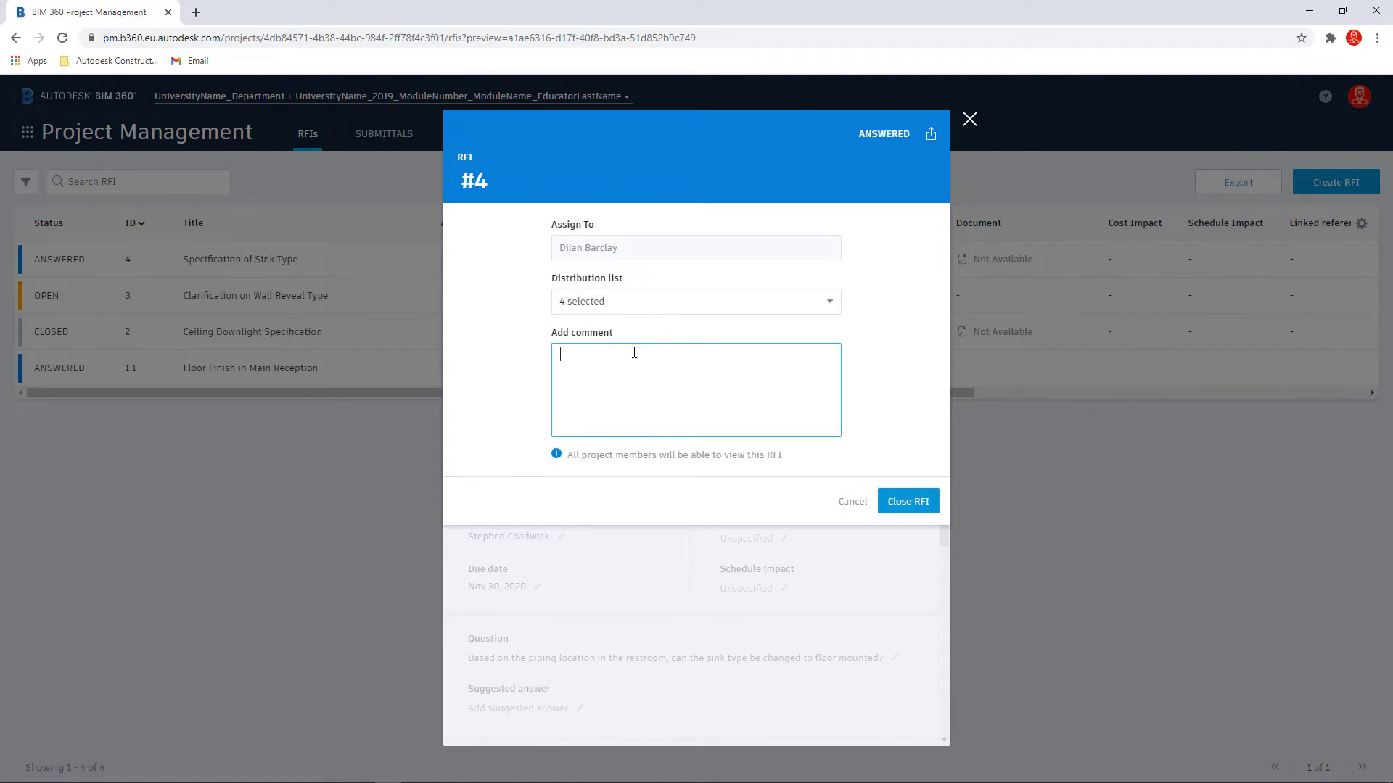
left_click(909, 501)
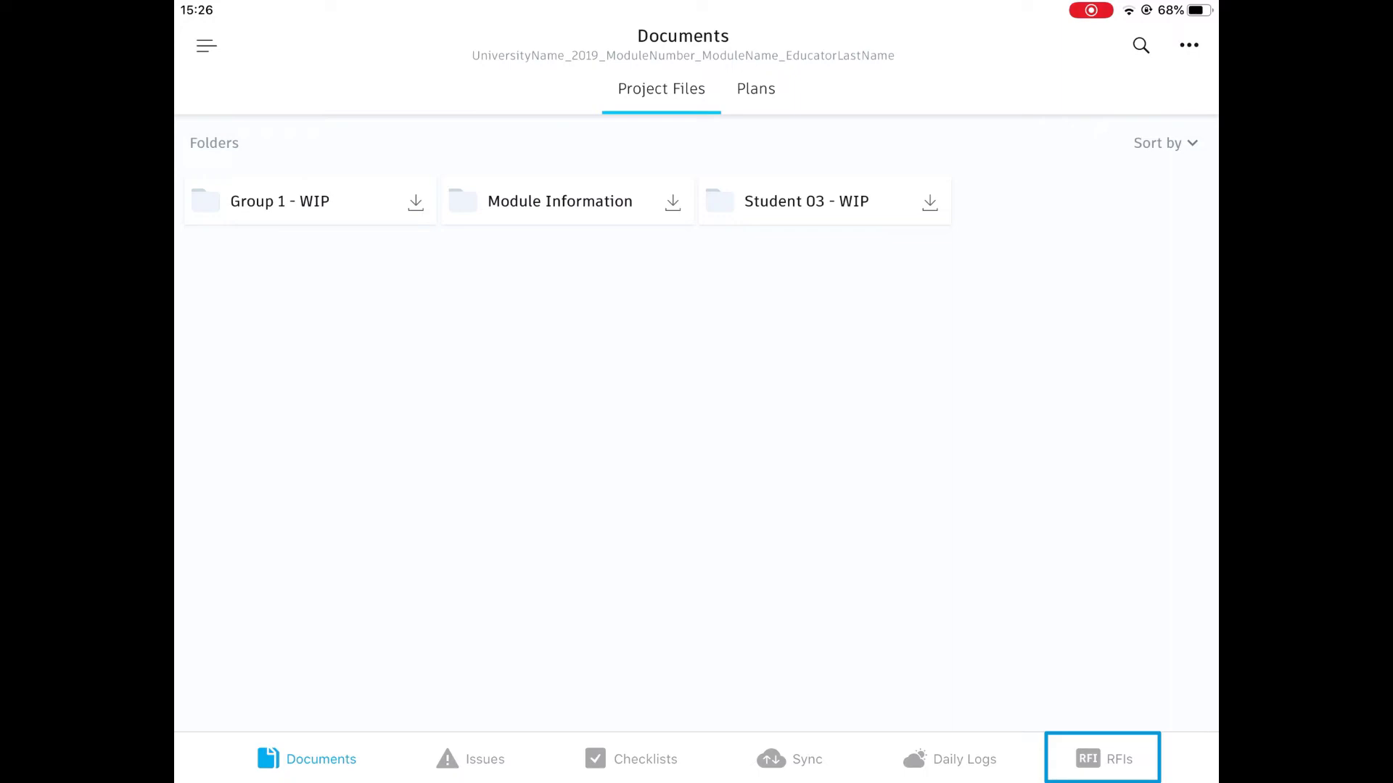
Step: On the mobile app, start a new RFI titled "Floor Specification in Reception"
left_click(1103, 759)
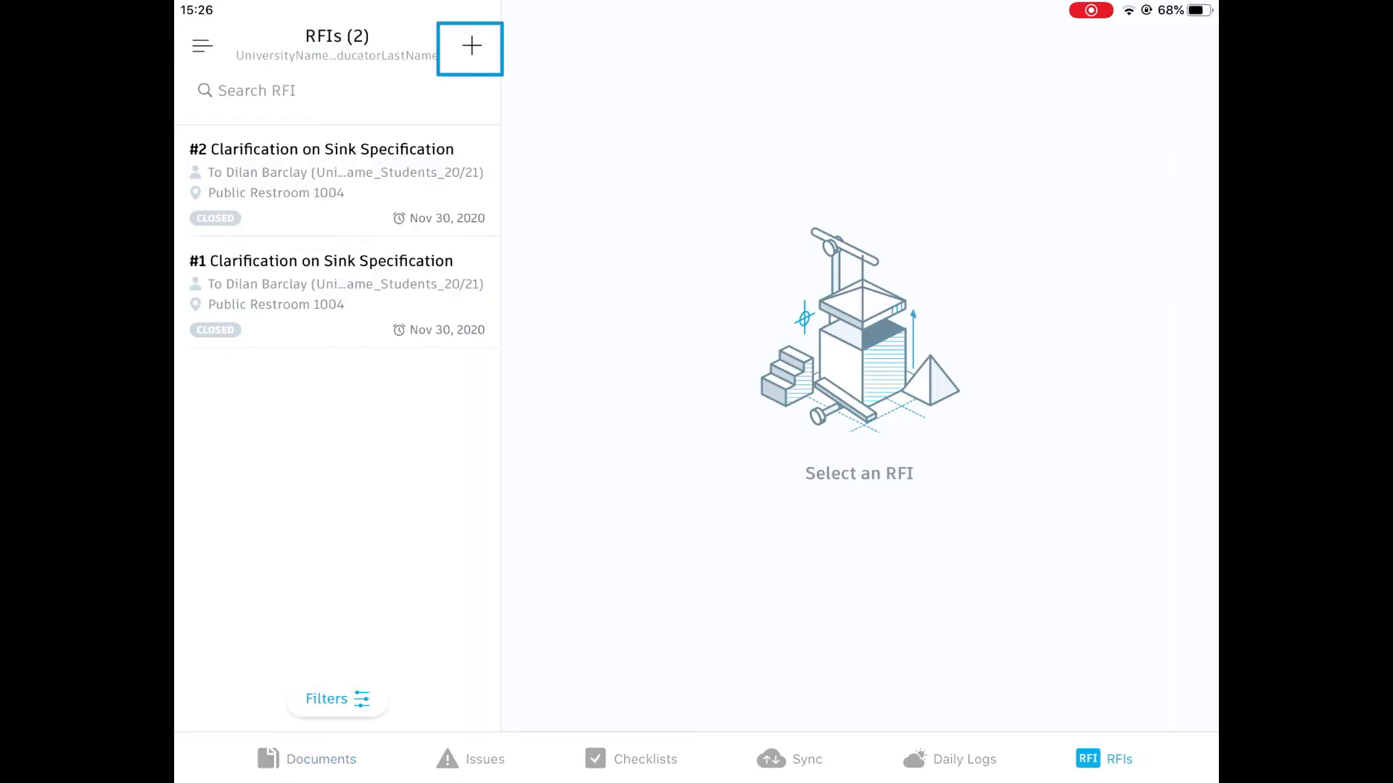
left_click(471, 45)
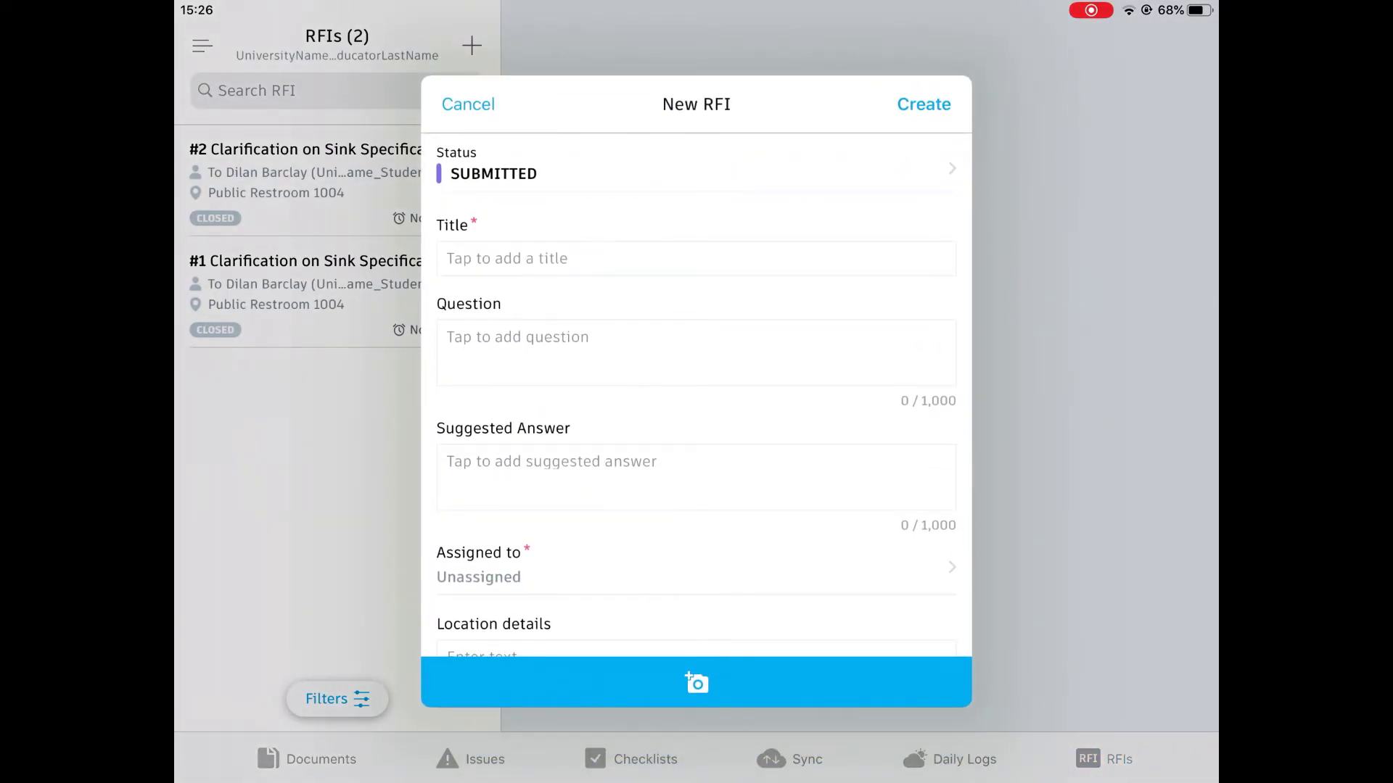
left_click(695, 259)
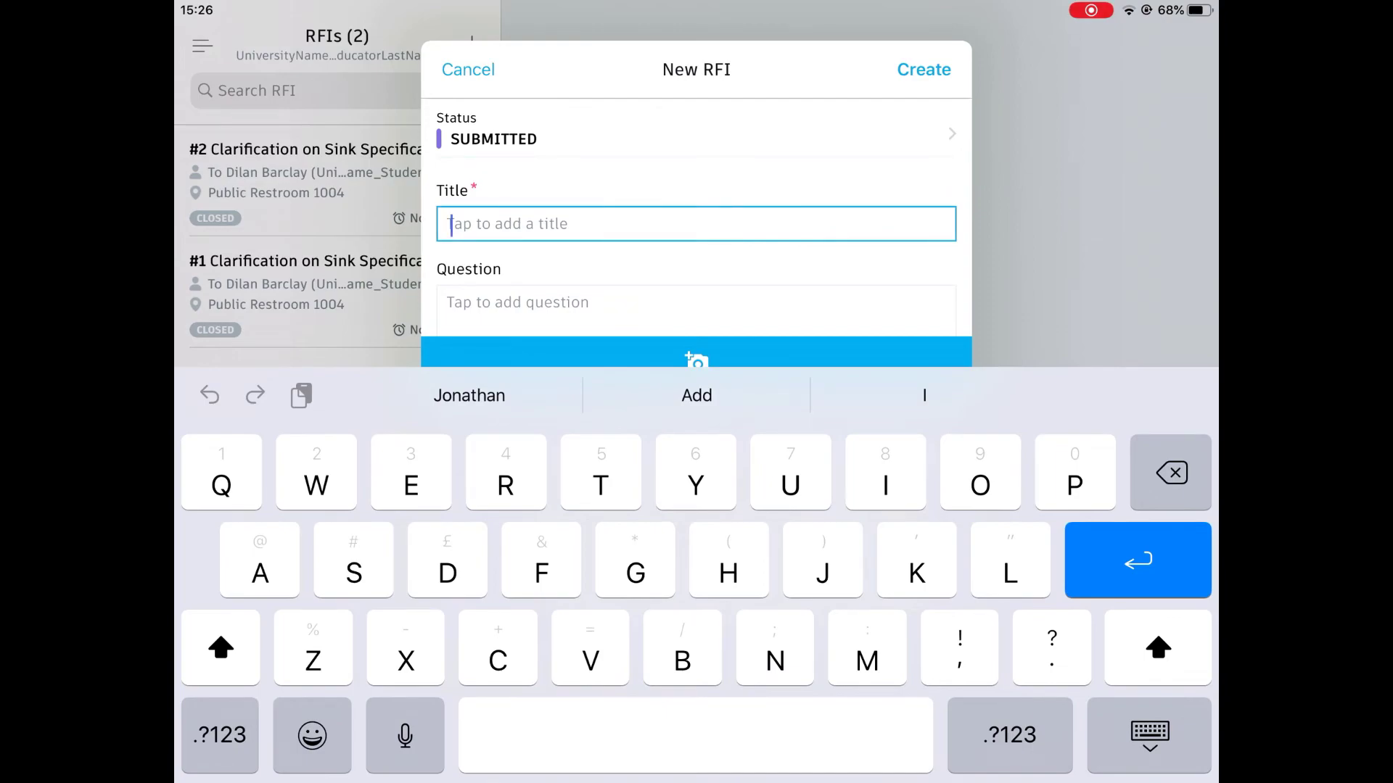
type("Floor ")
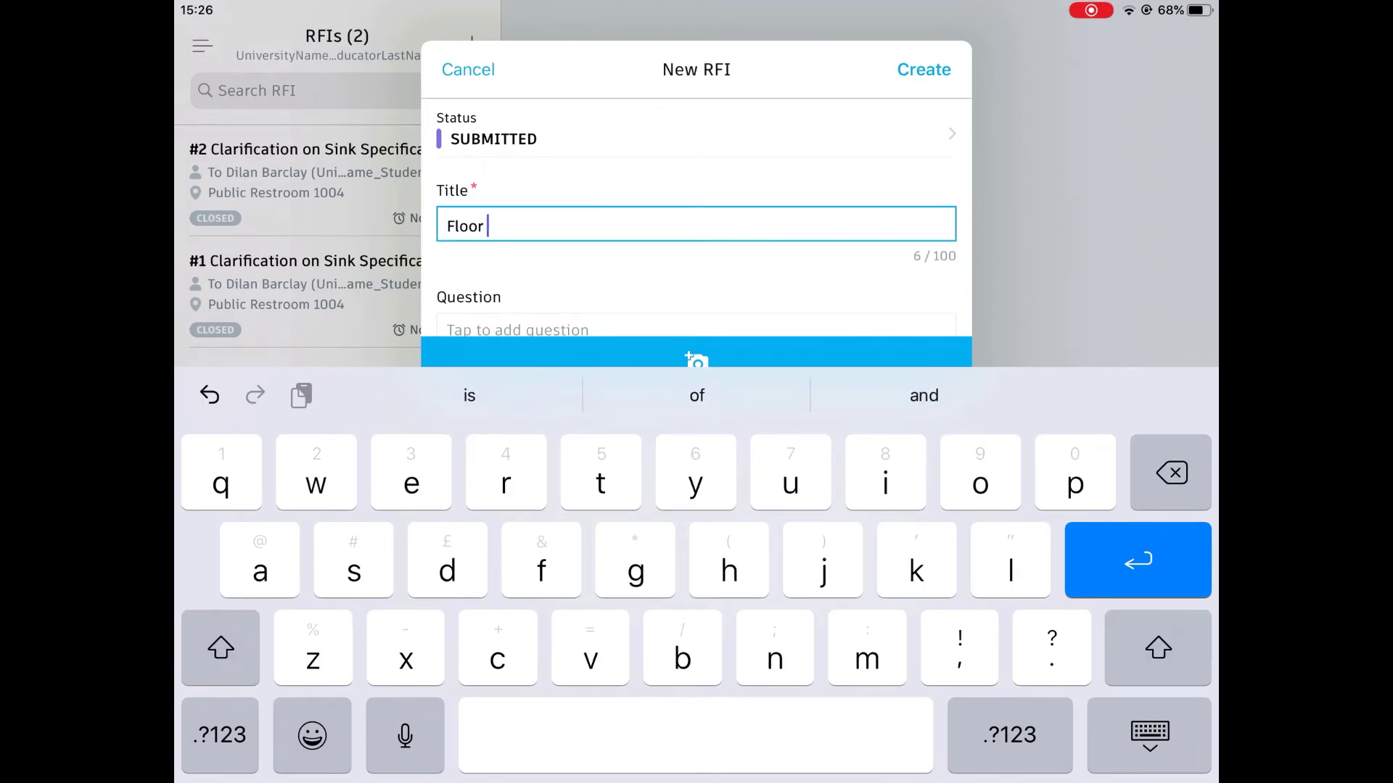
type("Speci")
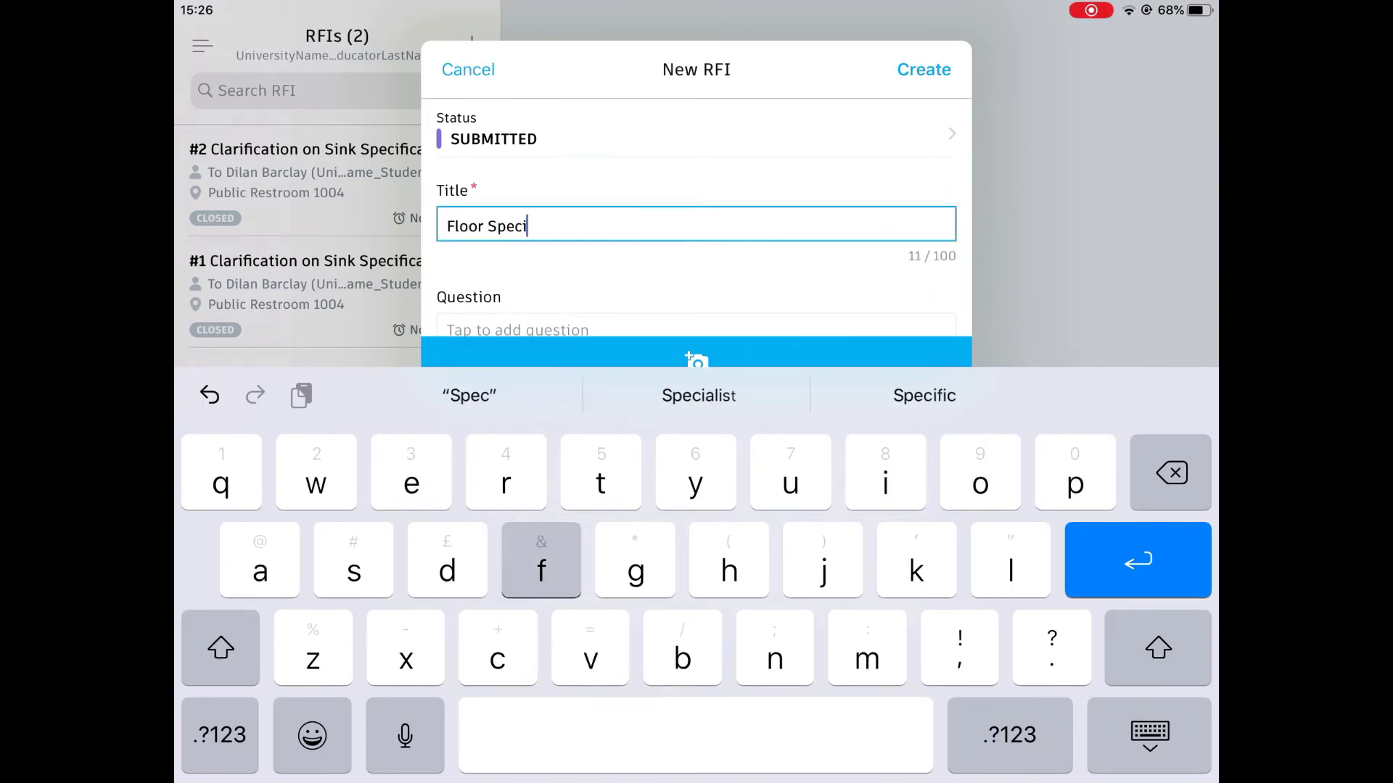
type("fication")
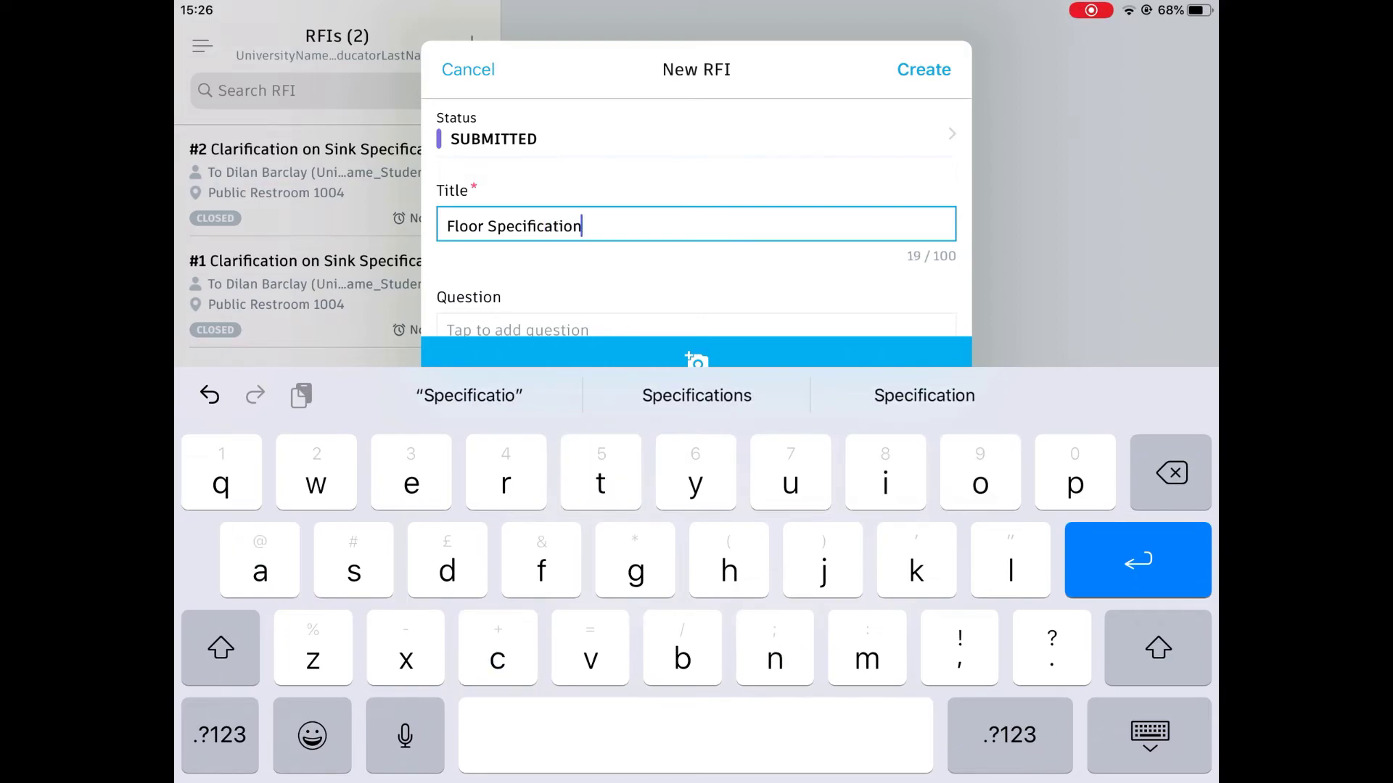
type(" in")
key("shift")
type("Recep")
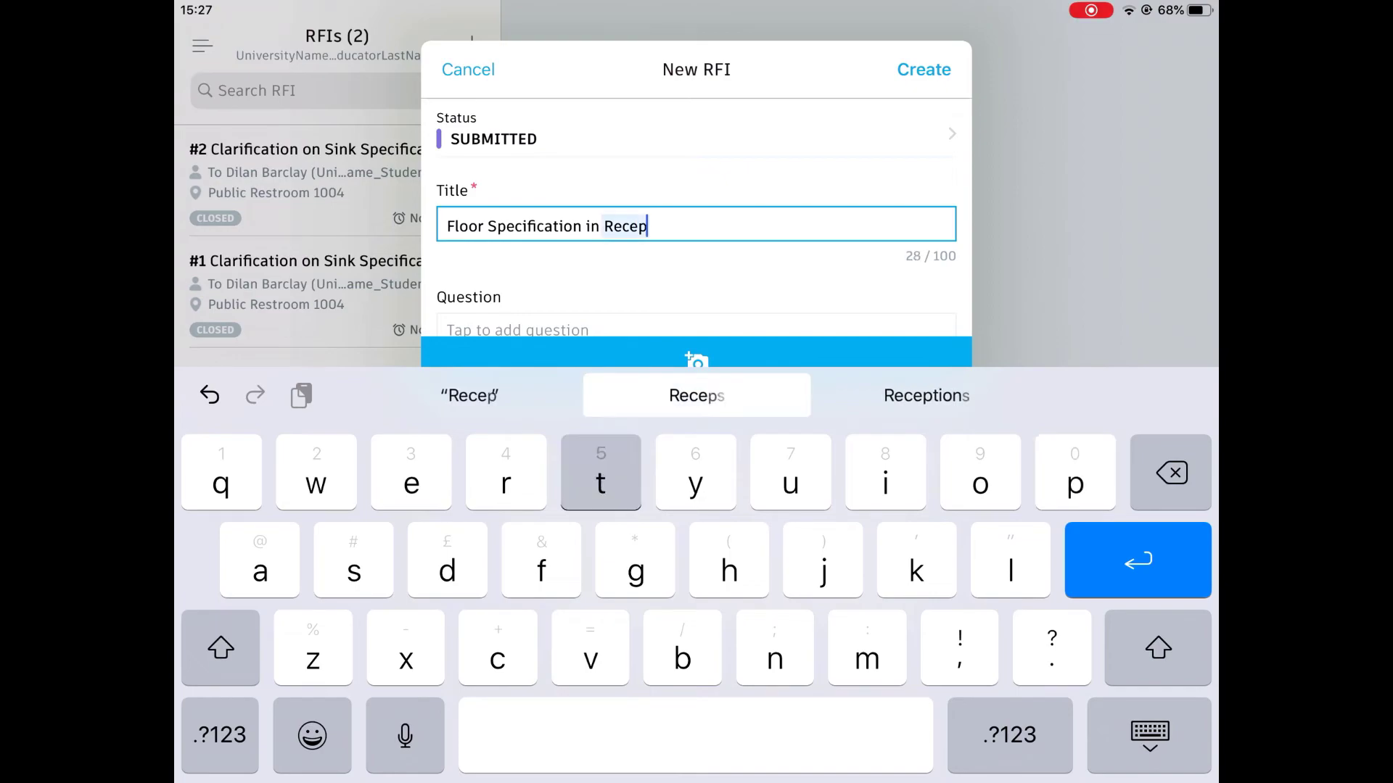
type("tion")
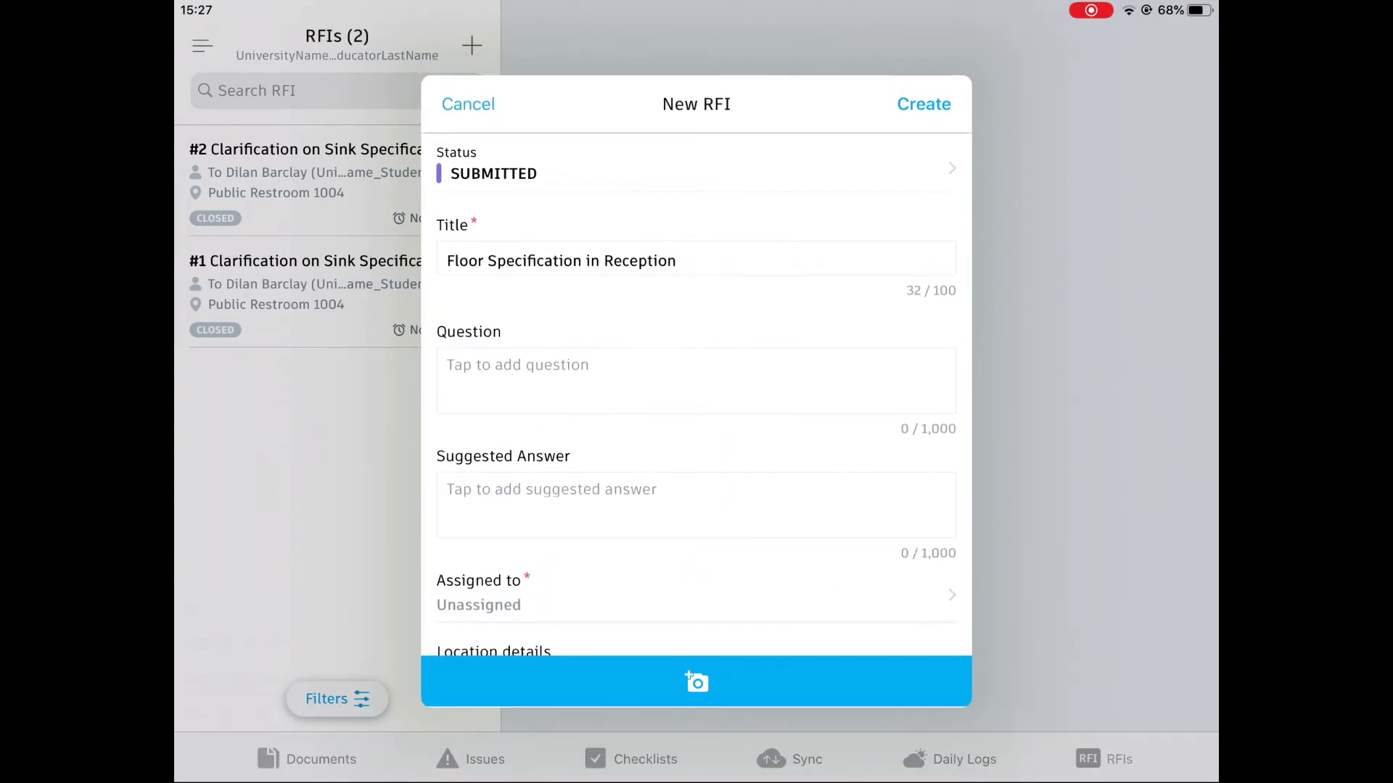
Step: Enter the question "What is the floor specification?" and assign the RFI to a team member
left_click(696, 381)
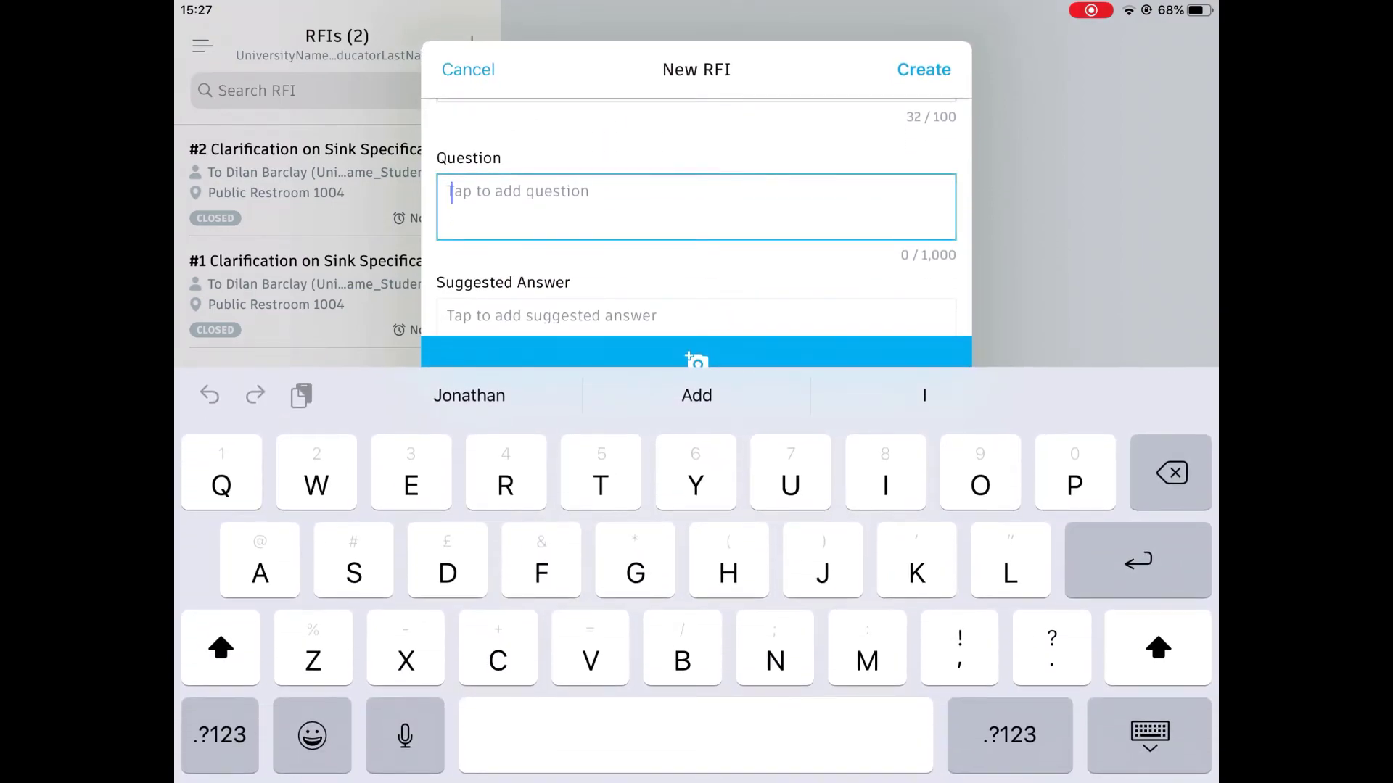
type("What is th")
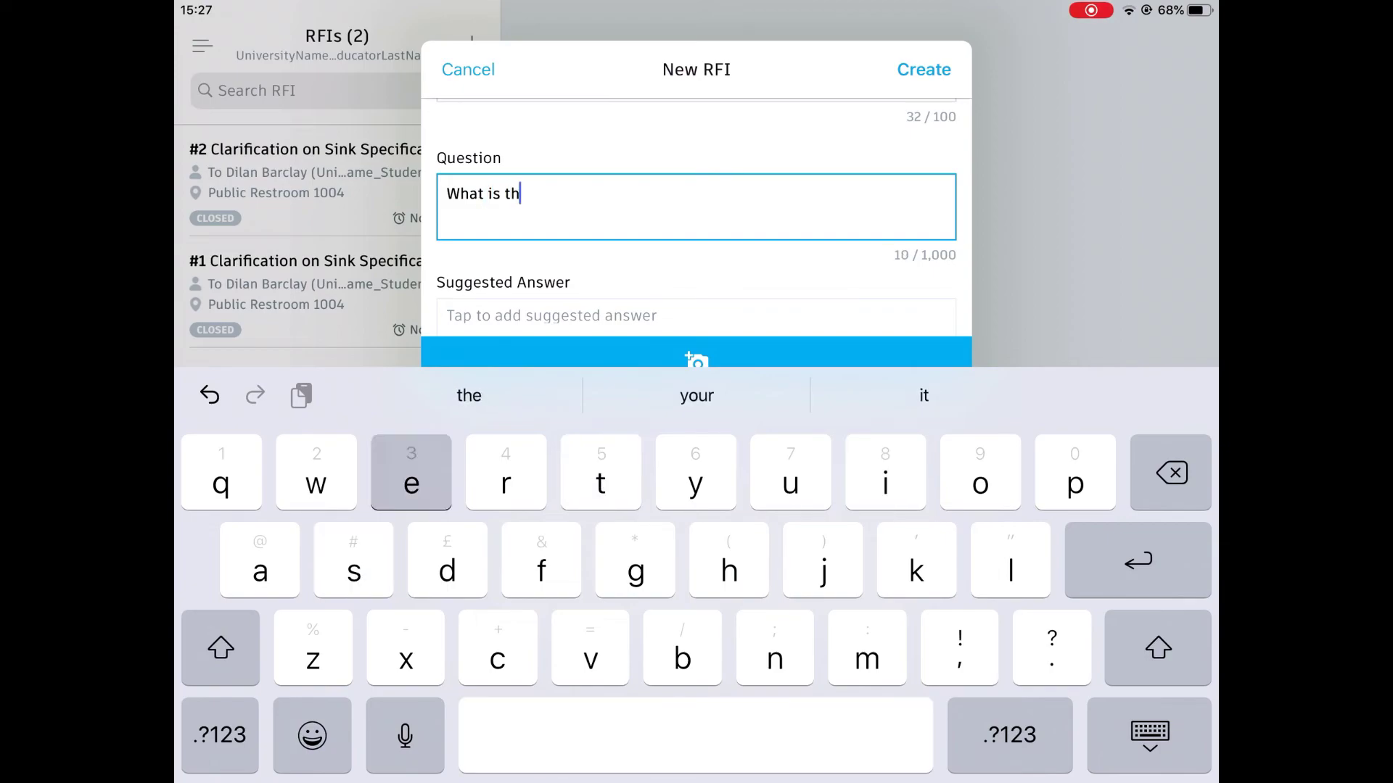
type("e floor s")
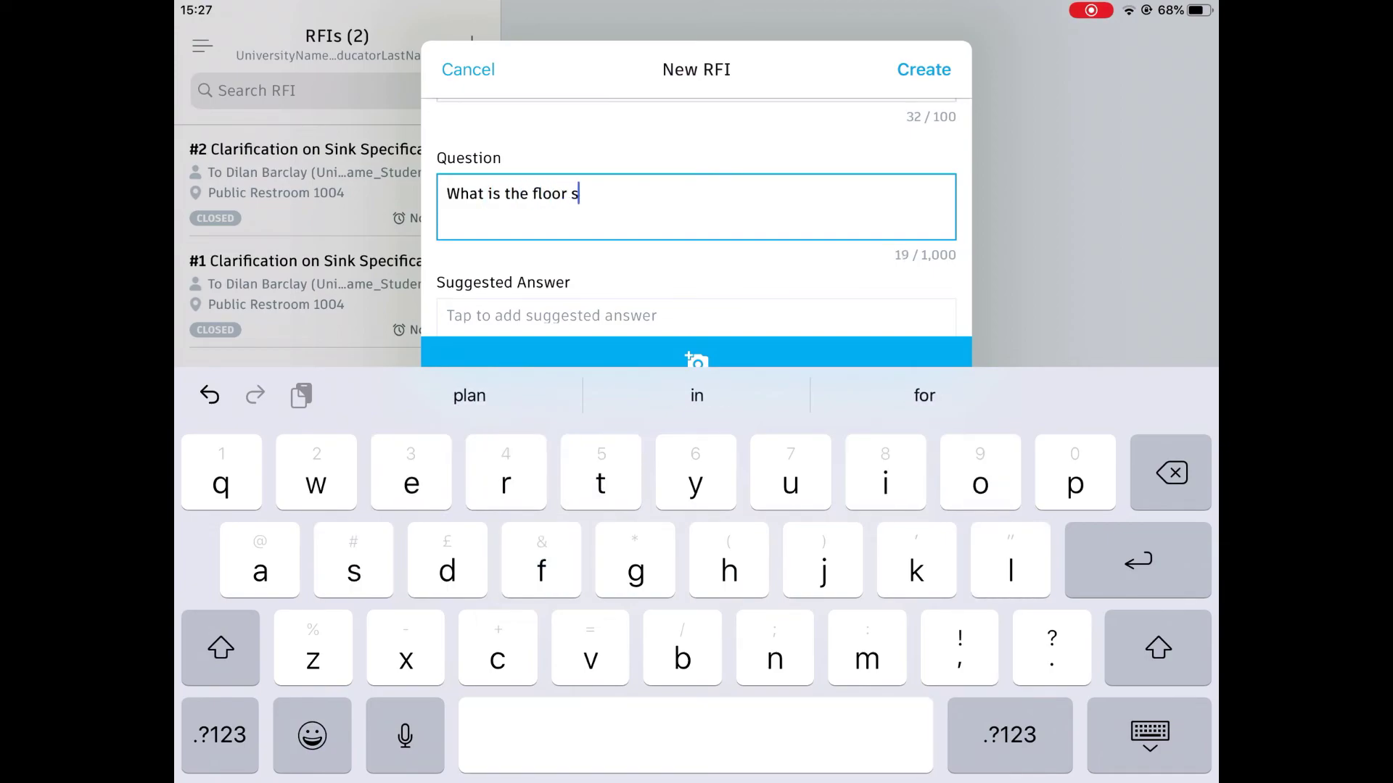
type("pecifica")
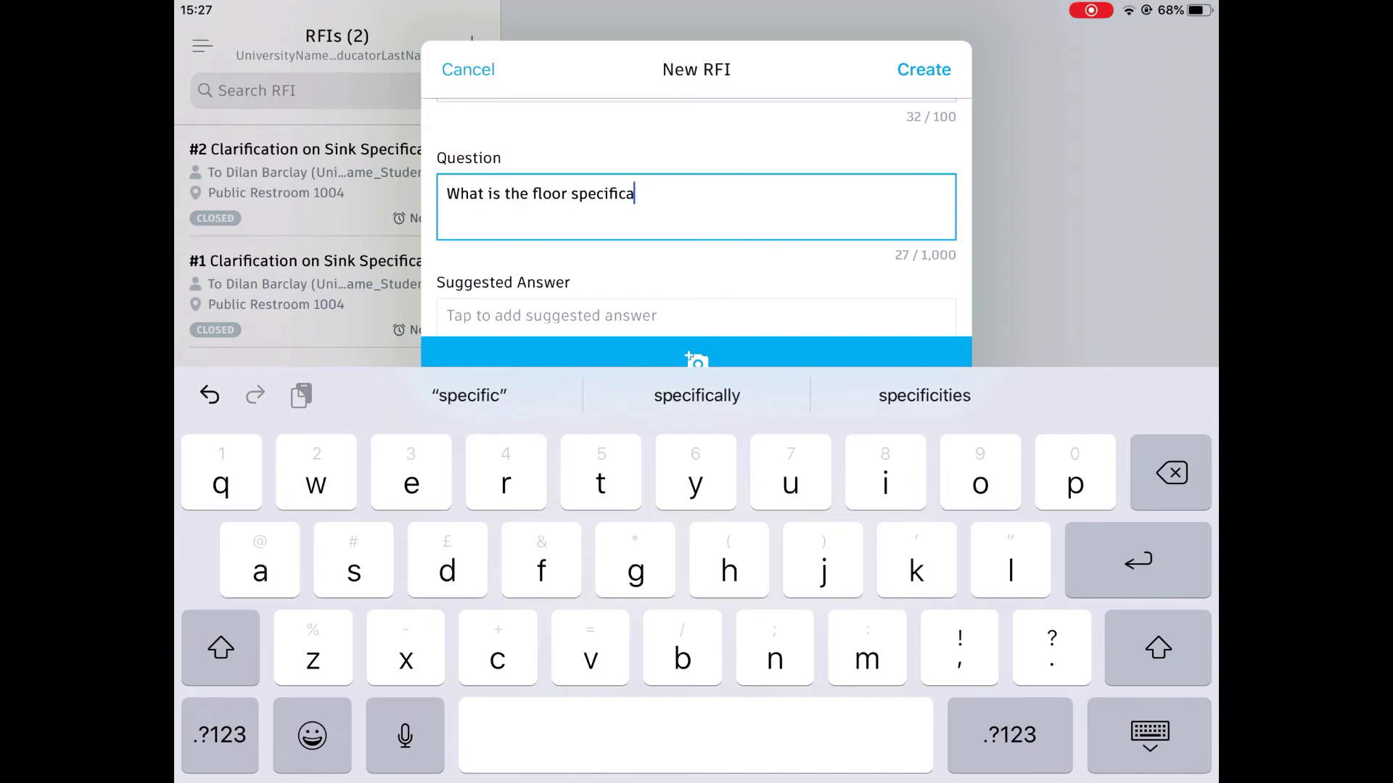
type("tion.")
key("BackSpace")
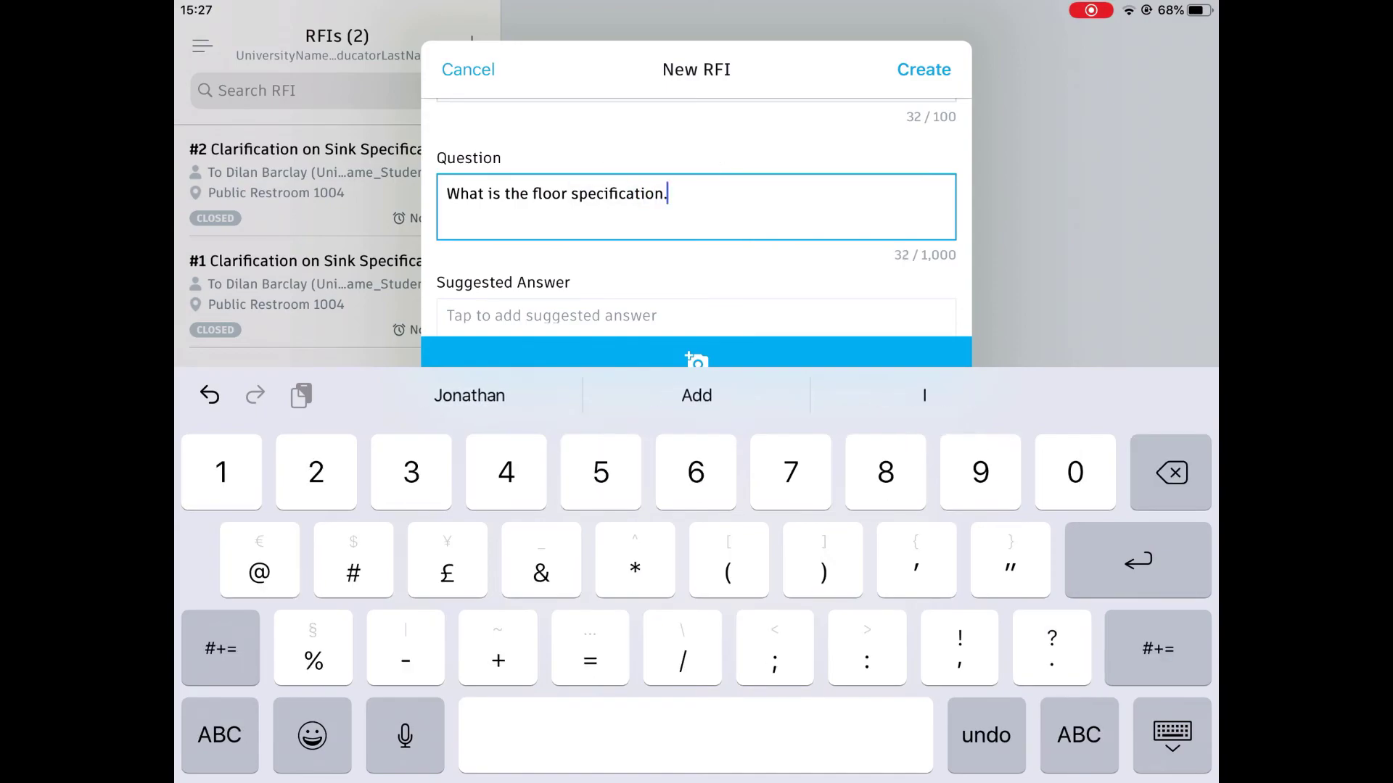
type("?")
left_click(1150, 734)
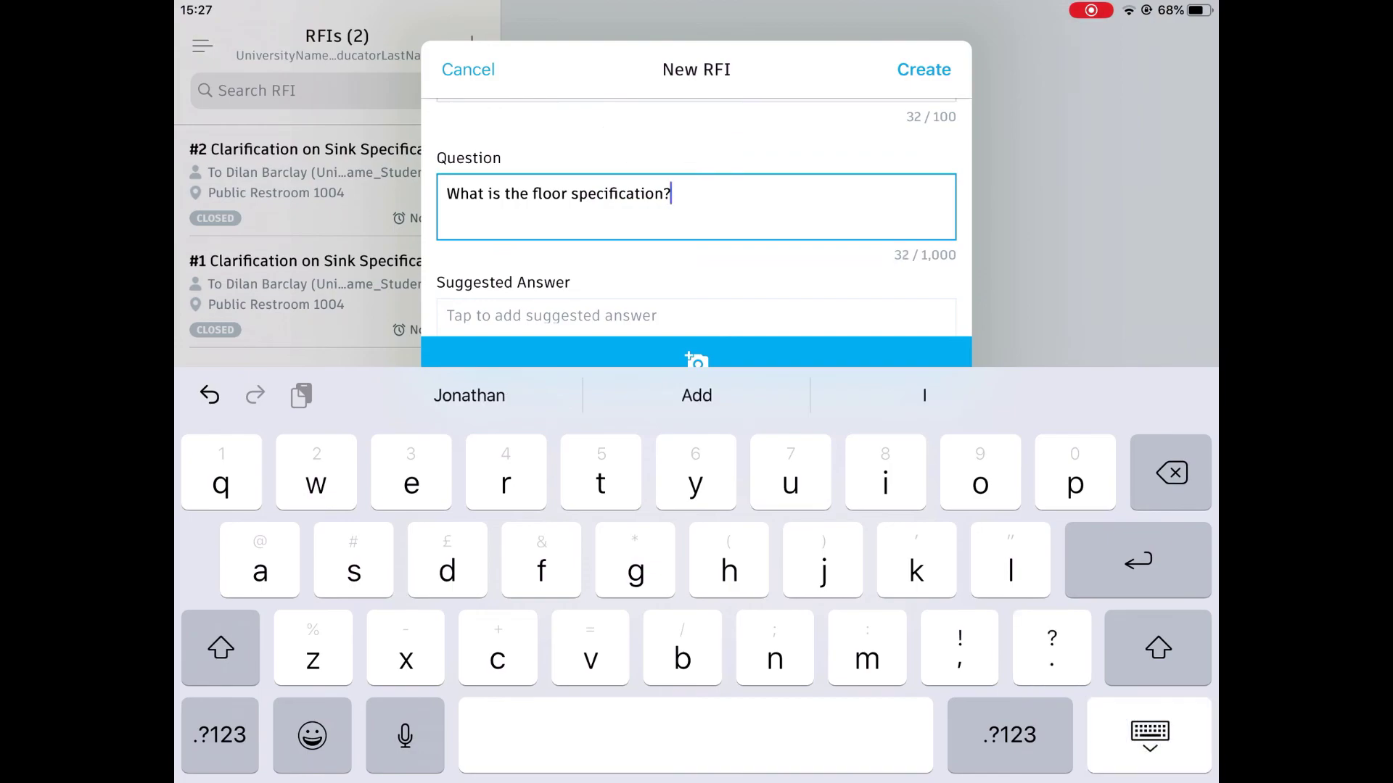
left_click(696, 455)
left_click(544, 298)
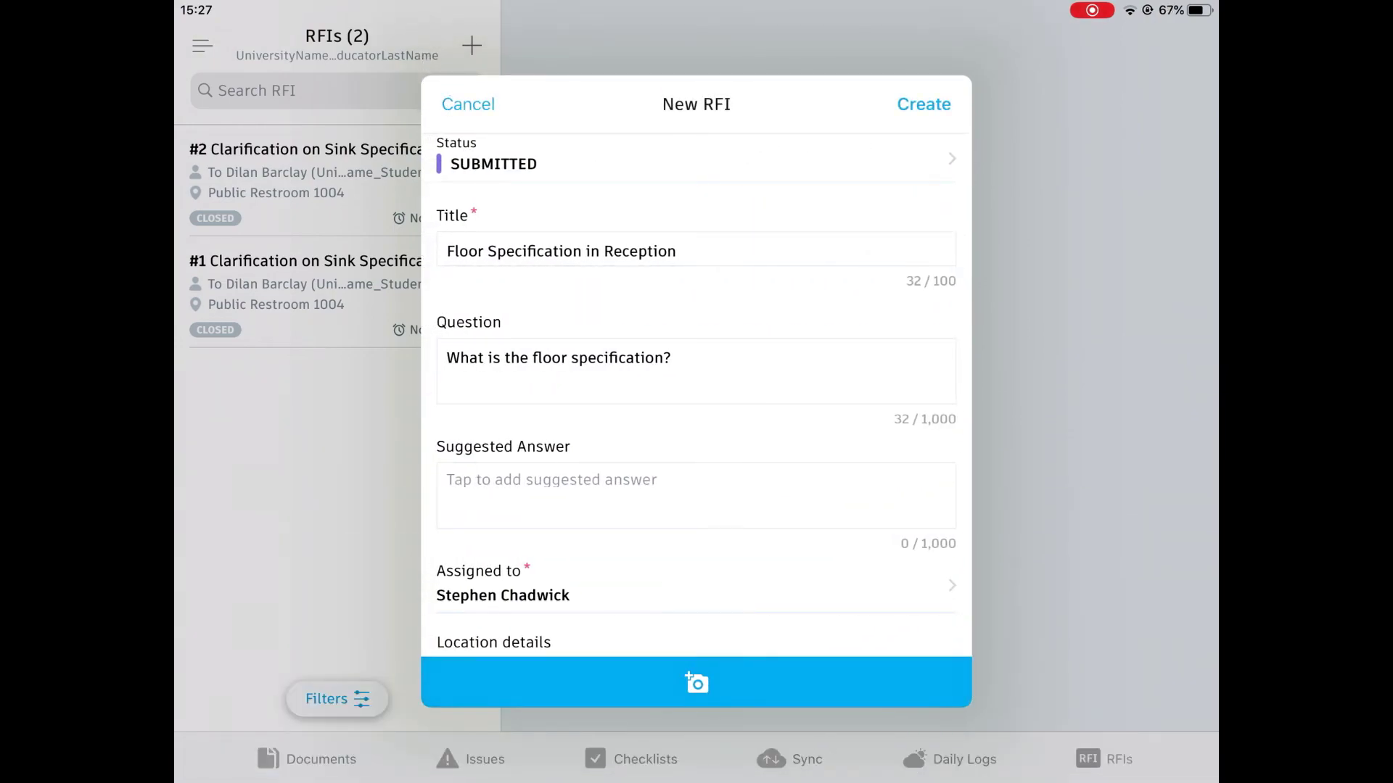
Step: Set the due date to Nov 30, 2020, create the RFI and open it to review its details
scroll(696, 392, "down", 5)
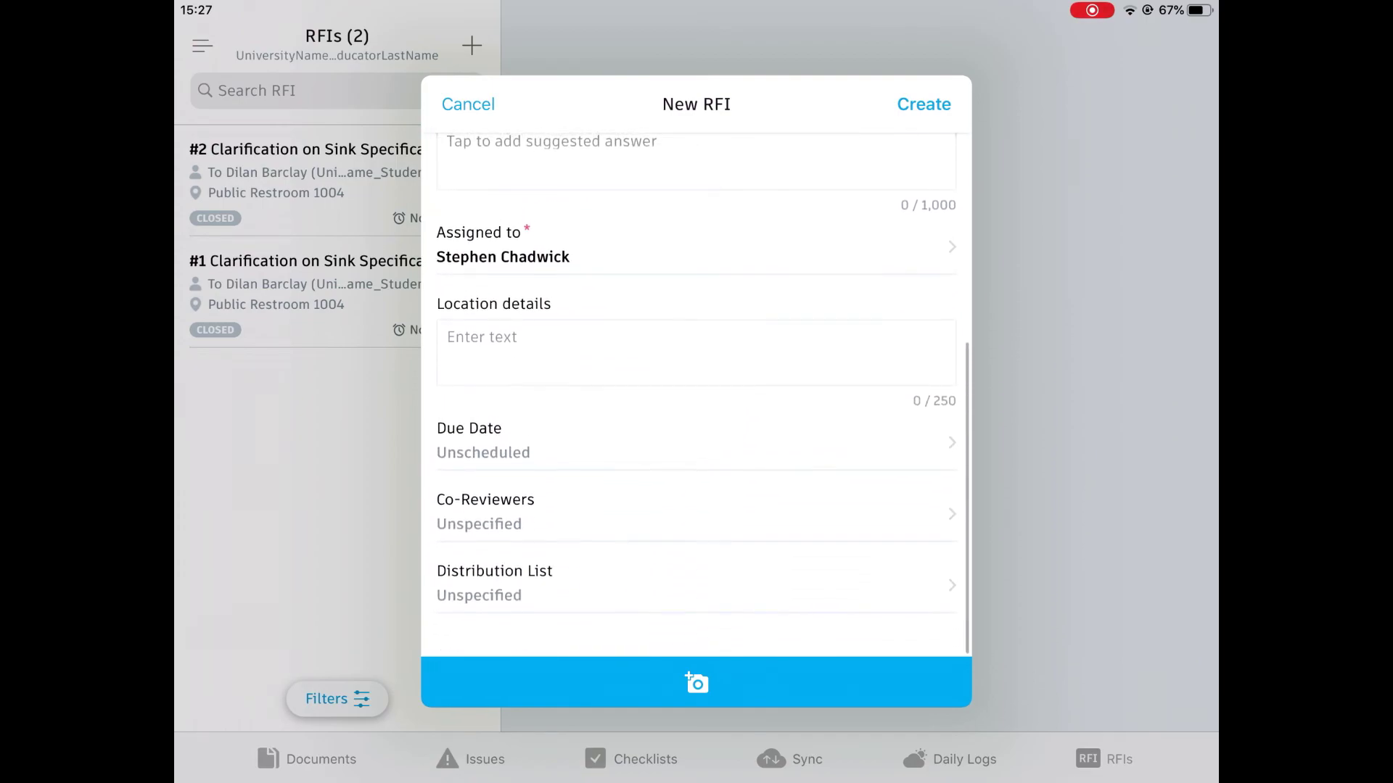
left_click(696, 442)
left_click(538, 553)
left_click(924, 104)
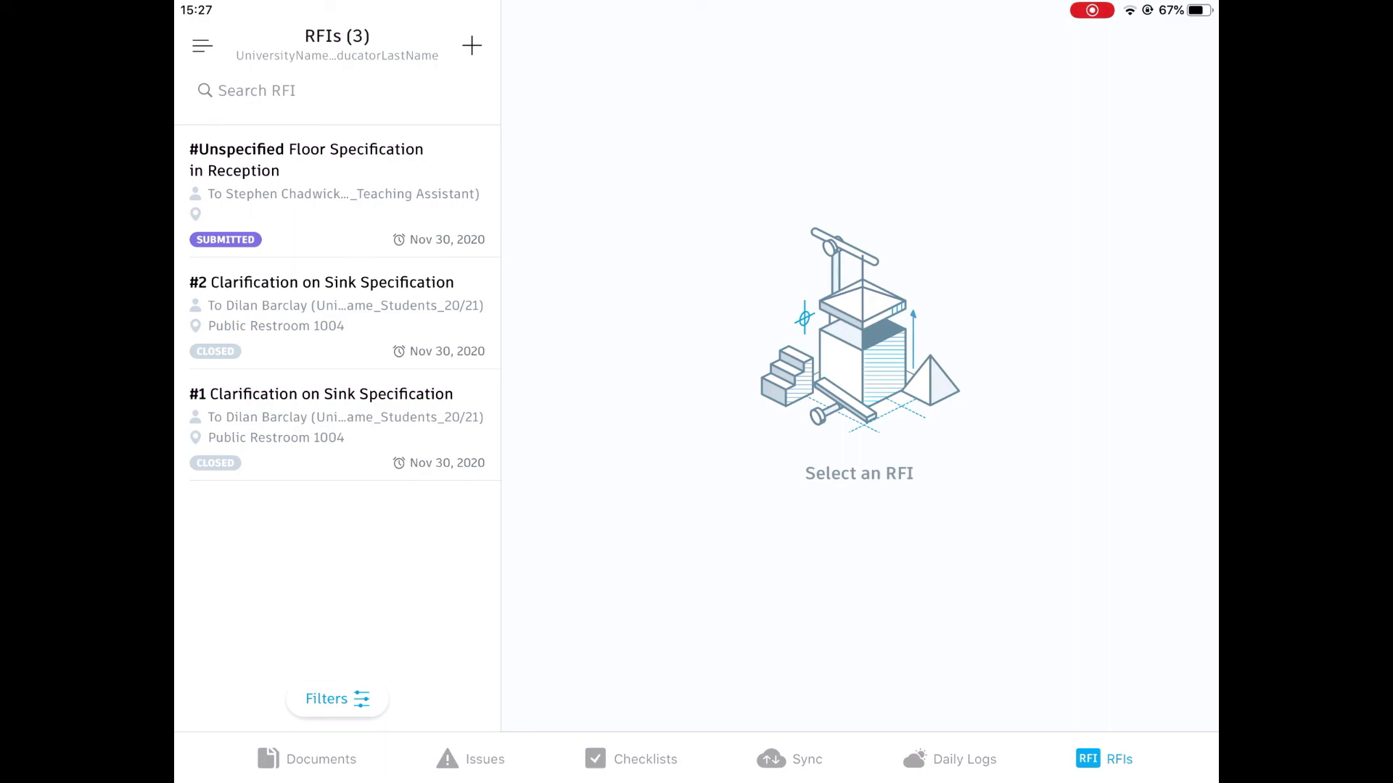
left_click(336, 191)
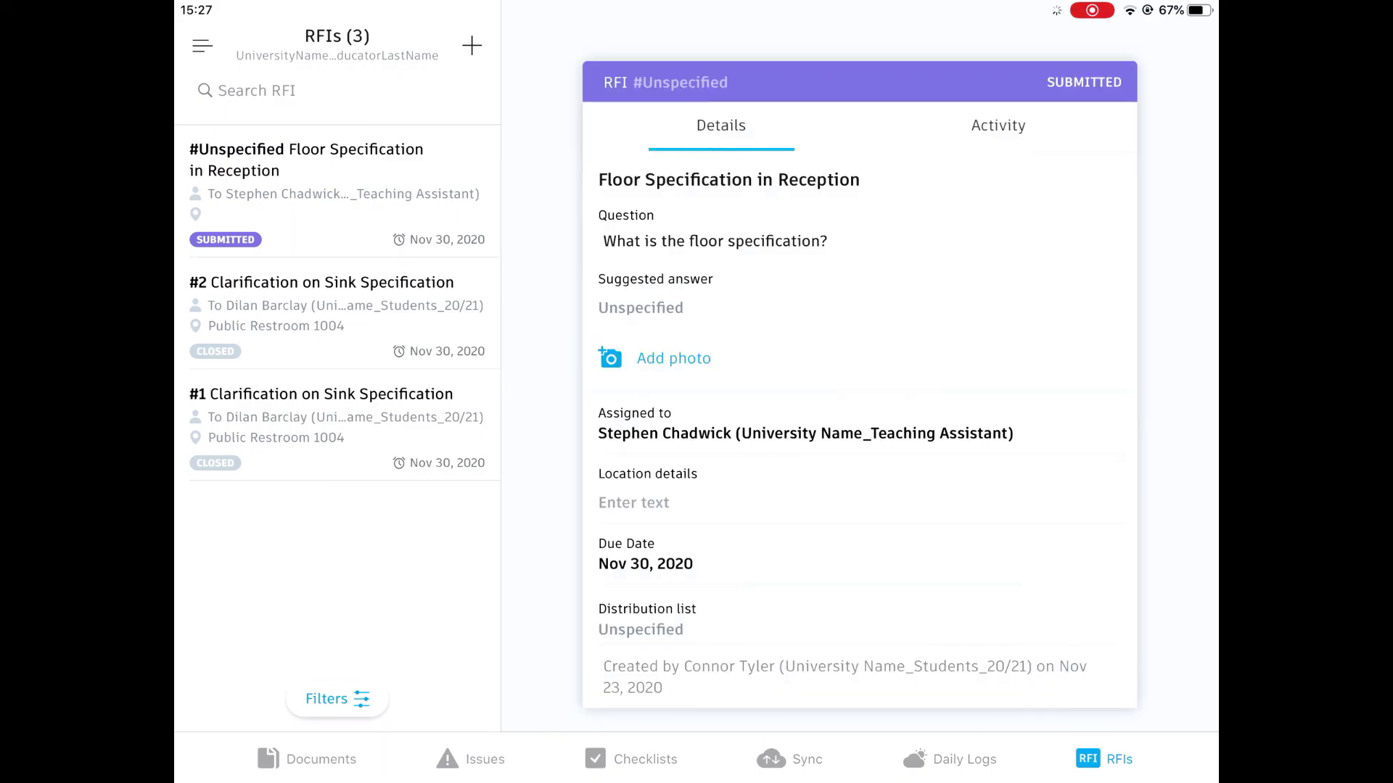